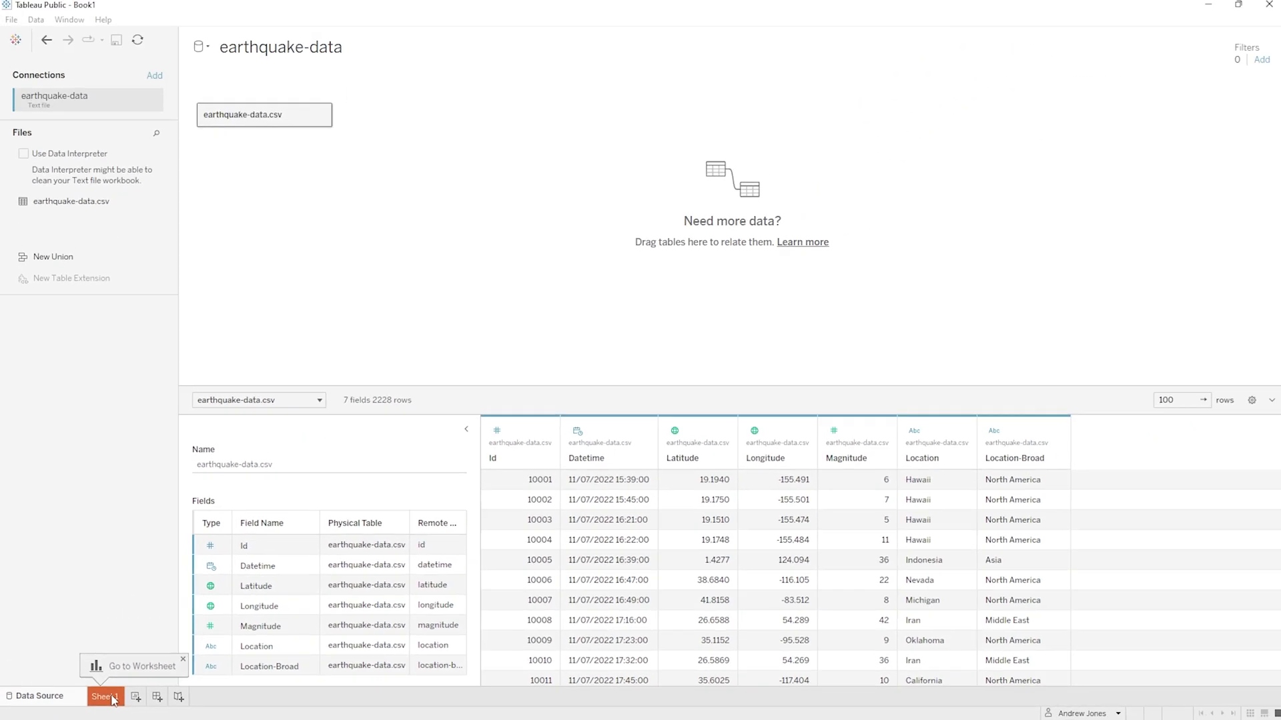
- Switch from the data source page to the blank Sheet 1 worksheet
left_click(195, 682)
mouse_move(112, 697)
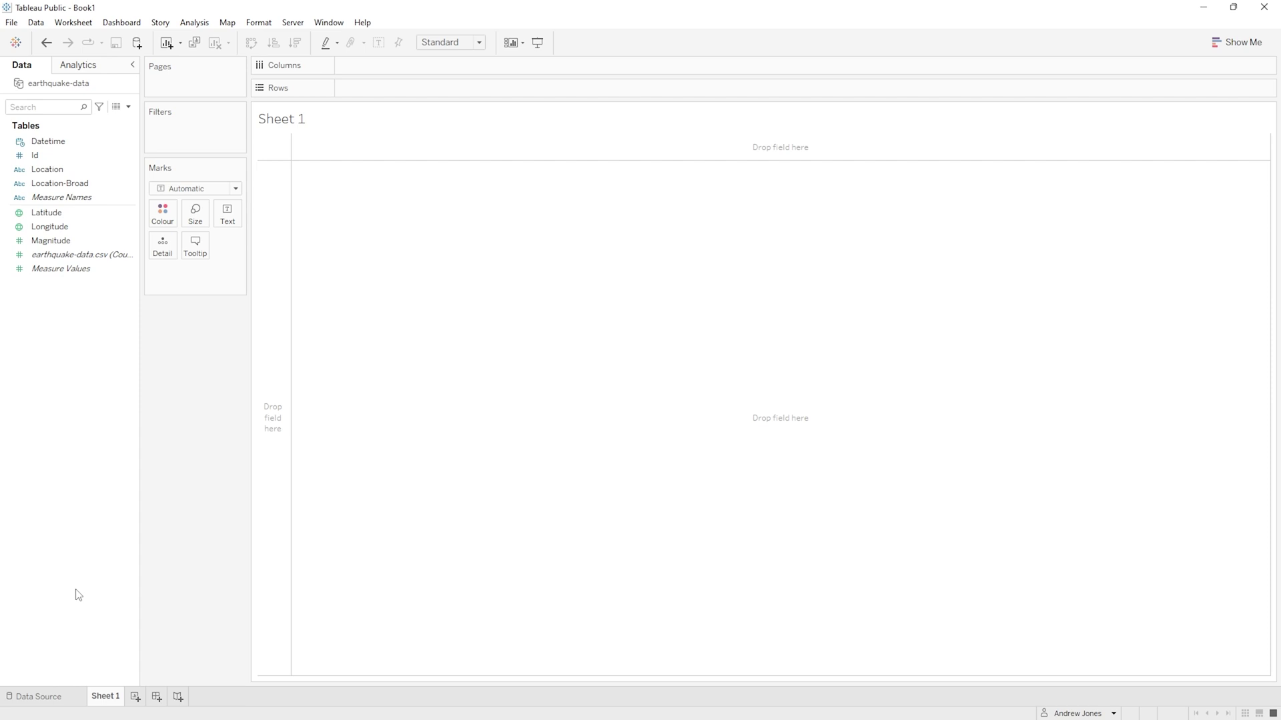
- Place average Latitude on Rows and average Longitude on Columns to start the map
double_click(57, 218)
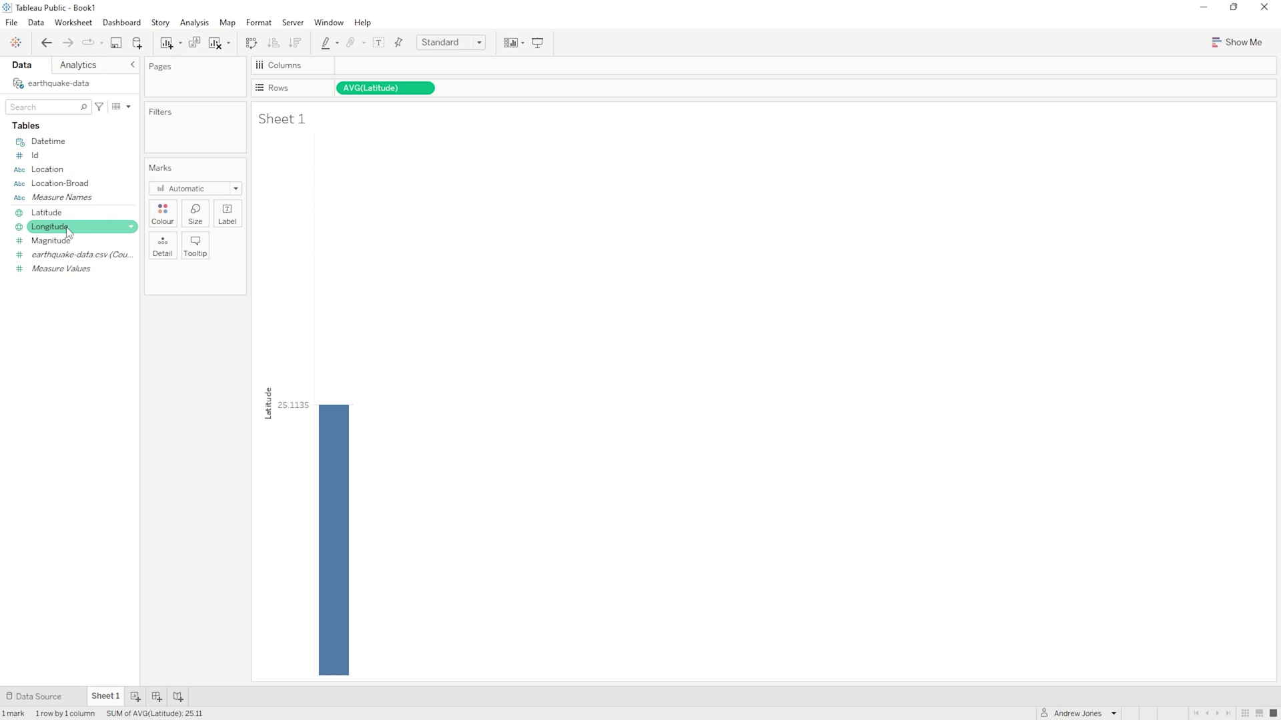
double_click(67, 230)
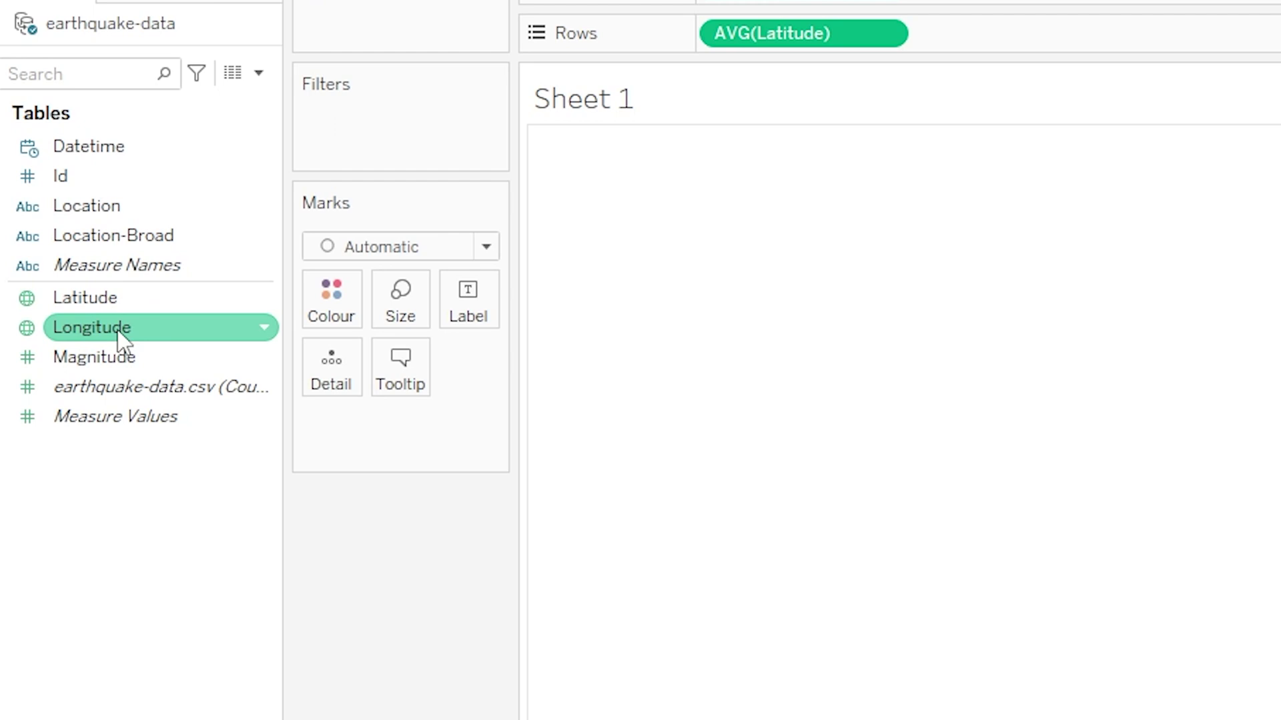
- Put the Id field on Detail so all 2228 earthquakes plot as separate dots
left_click_drag(94, 177, 330, 365)
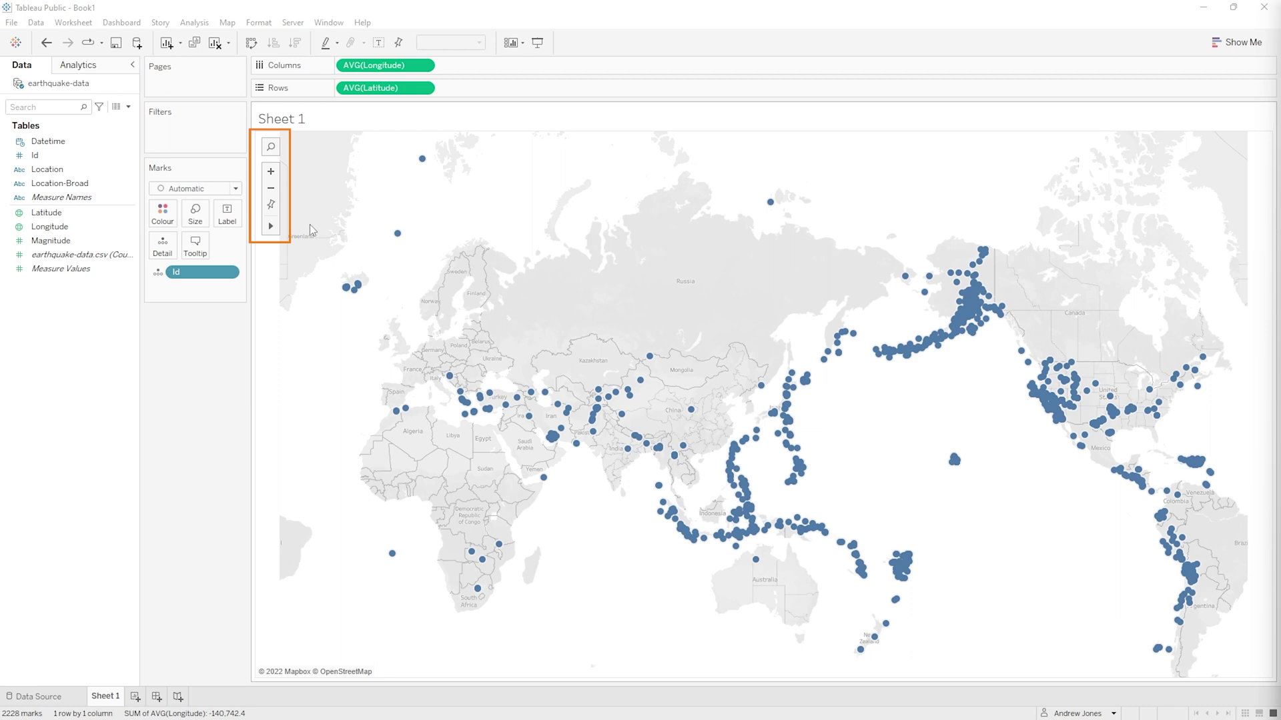
- Zoom the world map in and back out with the toolbar buttons and scroll wheel
left_click(272, 175)
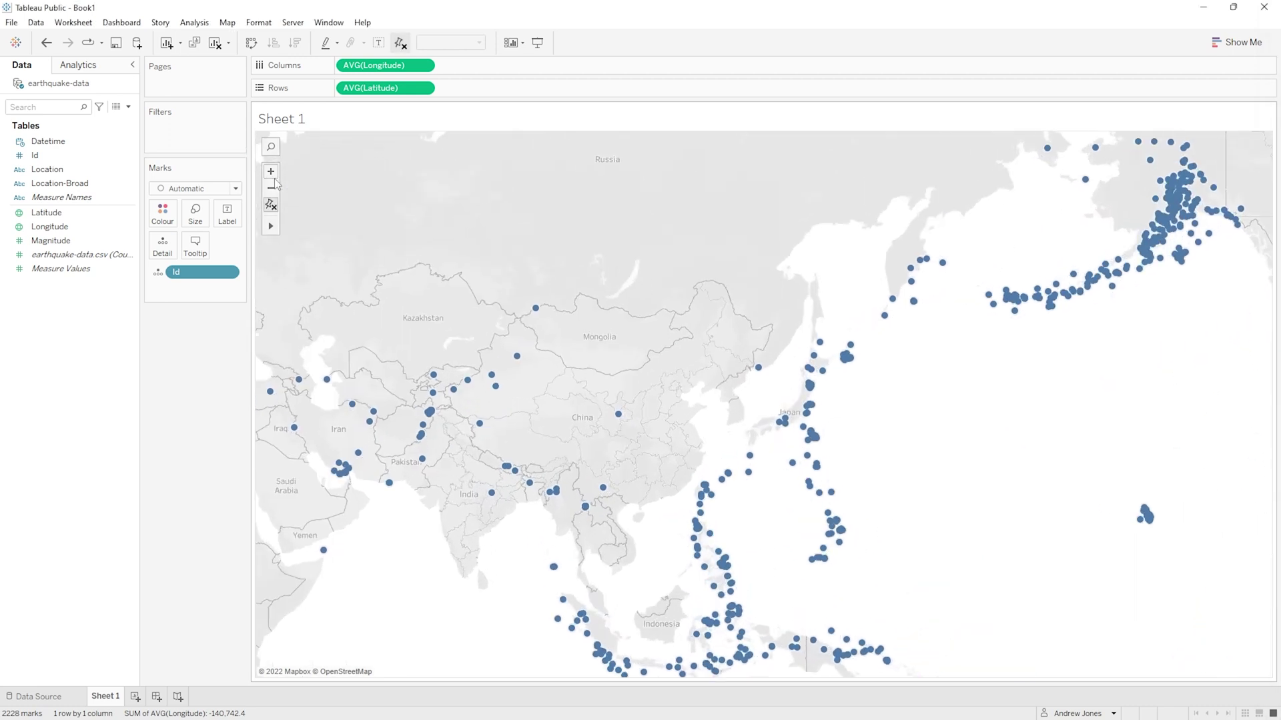
left_click(273, 190)
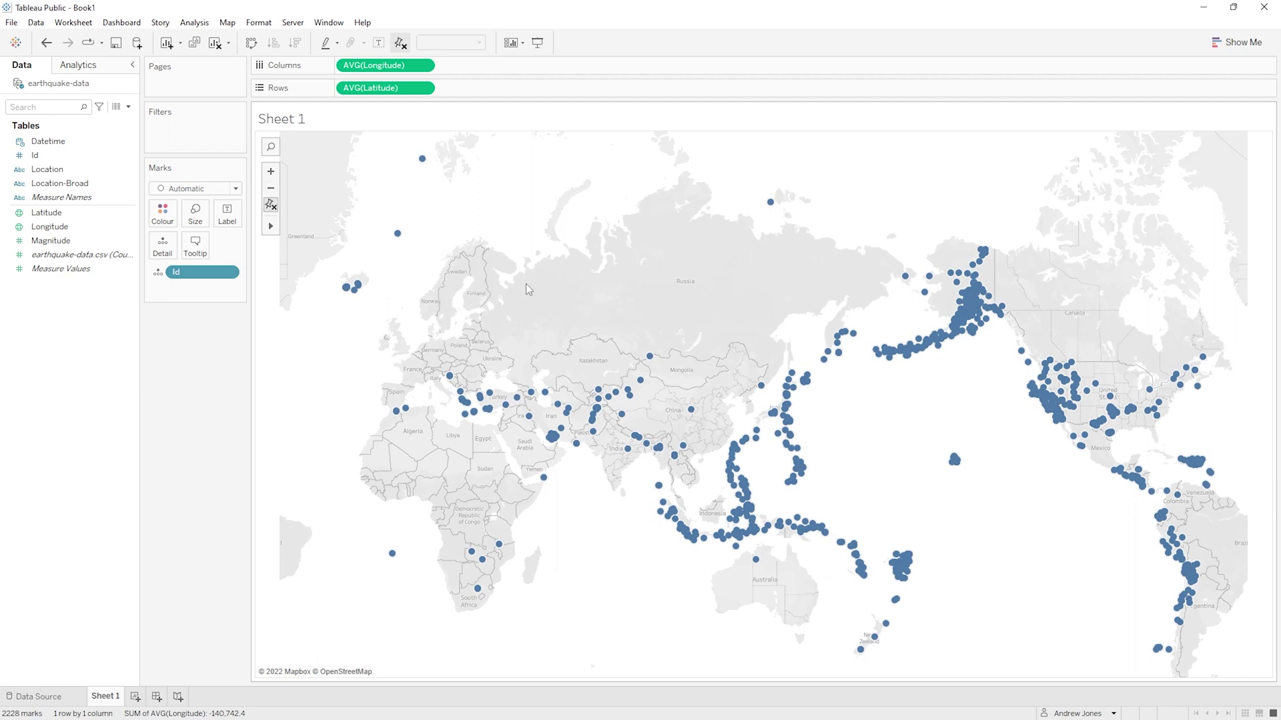
scroll(526, 283, "up", 2)
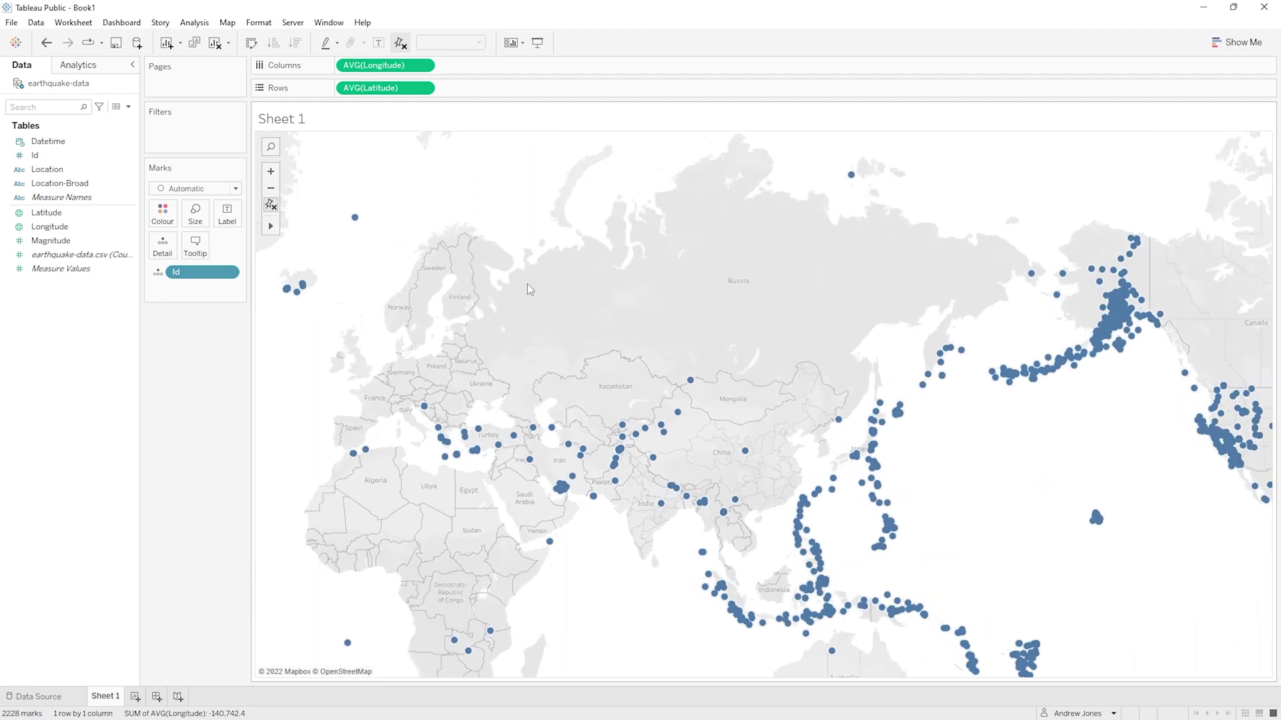
scroll(527, 283, "down", 2)
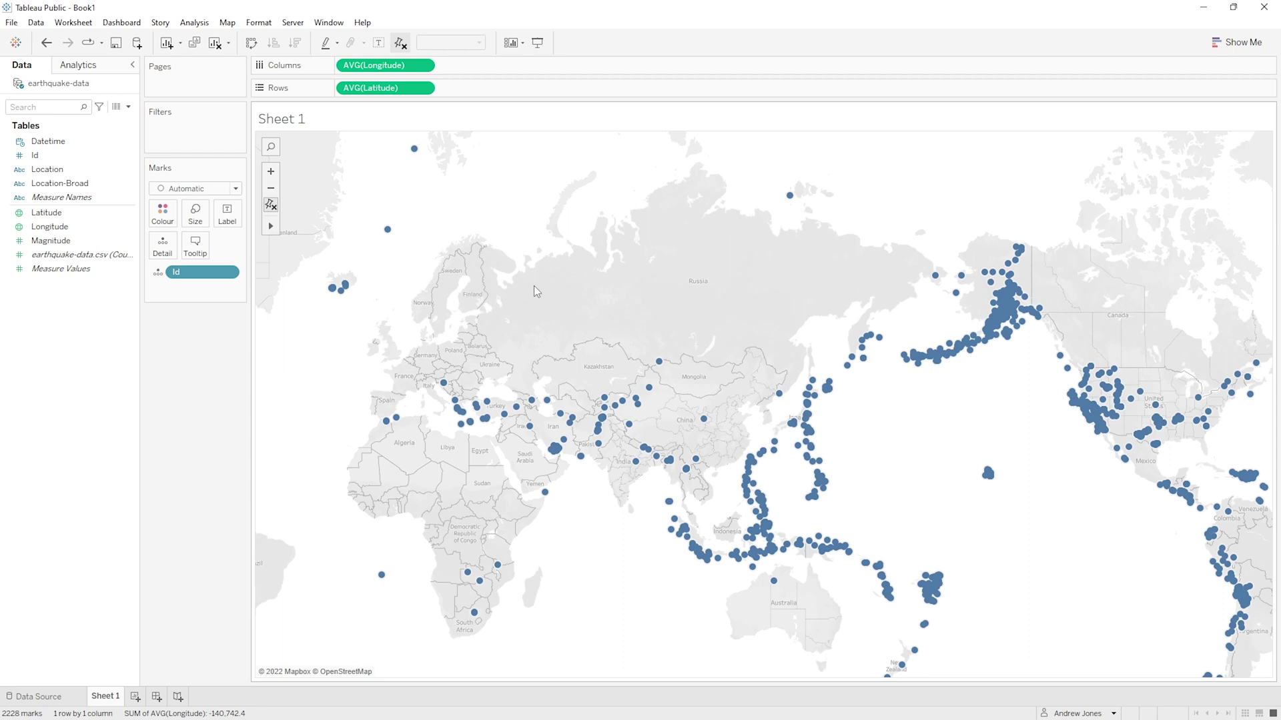
- Pan and zoom the map in to centre on New Zealand's earthquakes
mouse_move(271, 230)
left_click(310, 233)
left_click_drag(661, 291, 610, 298)
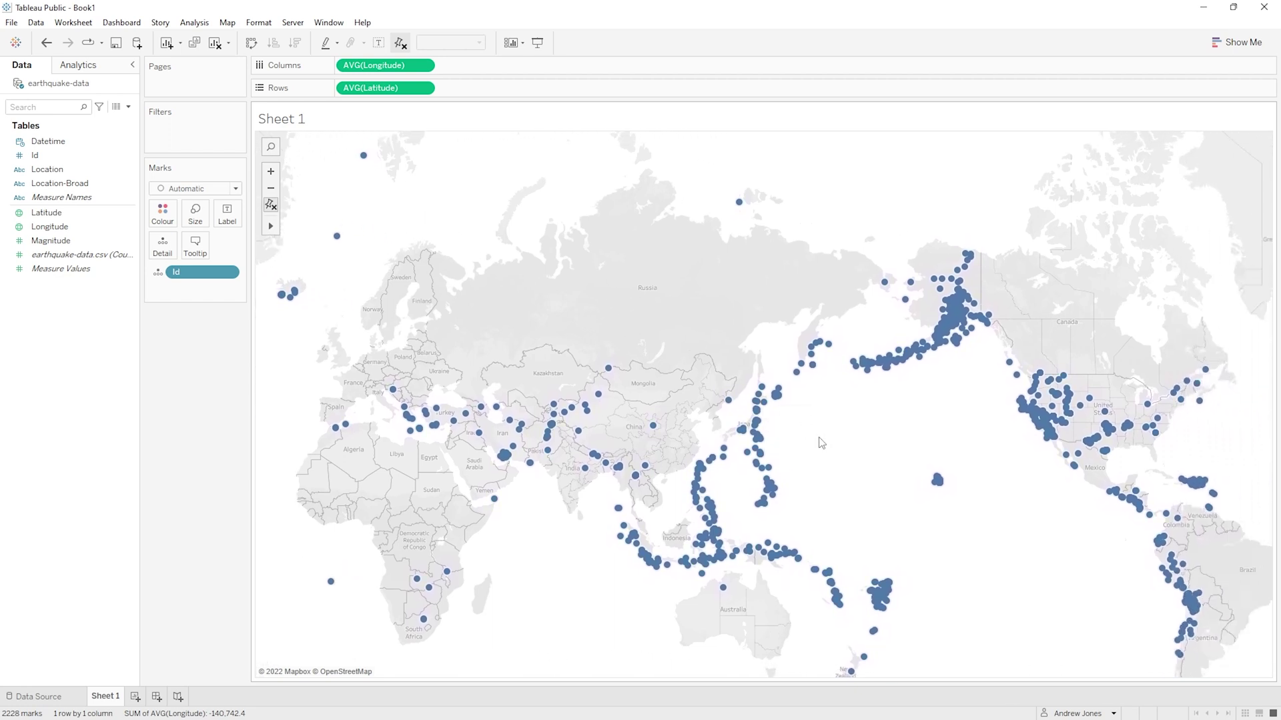
scroll(787, 433, "up", 3)
scroll(798, 527, "up", 4)
scroll(798, 511, "up", 4)
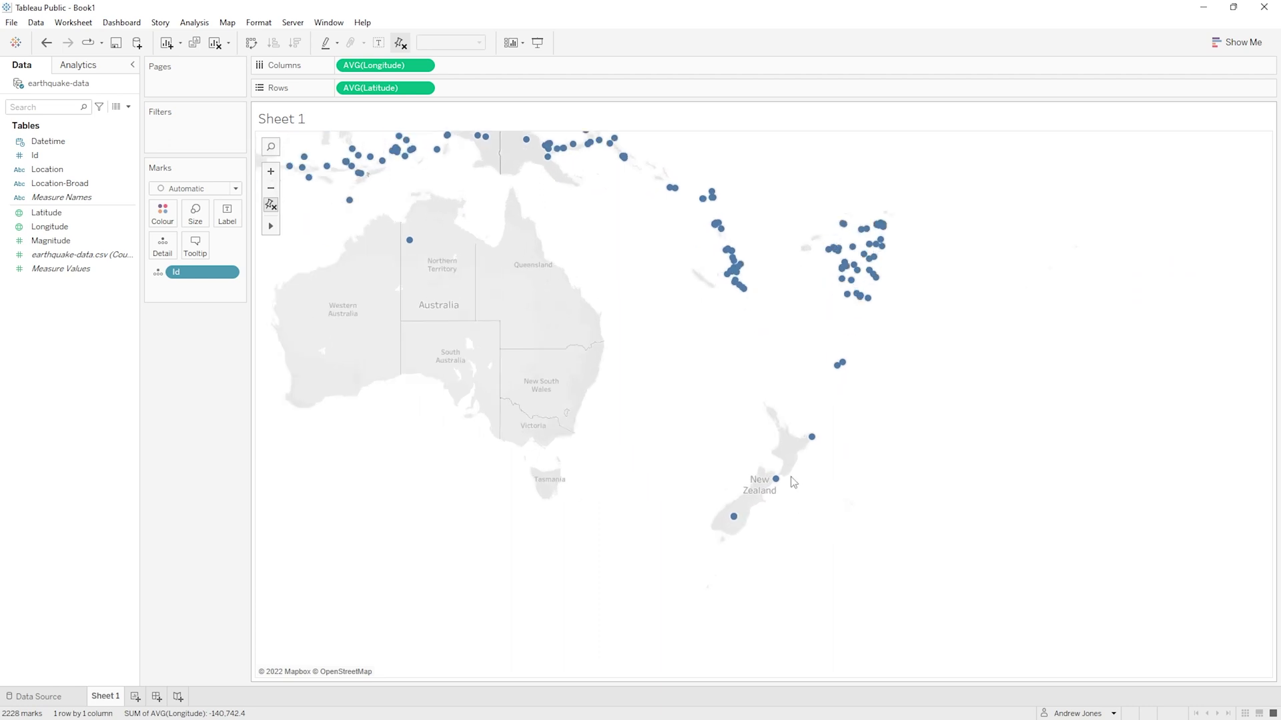
left_click_drag(795, 433, 845, 339)
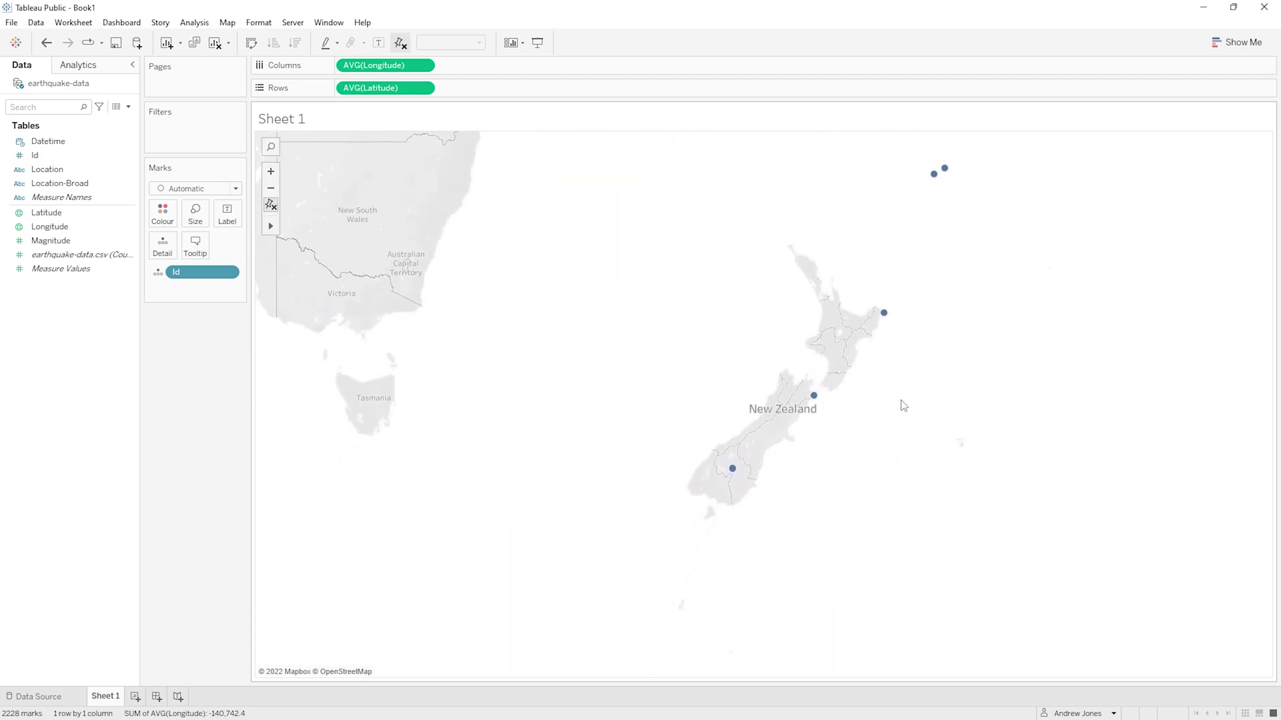
mouse_move(884, 316)
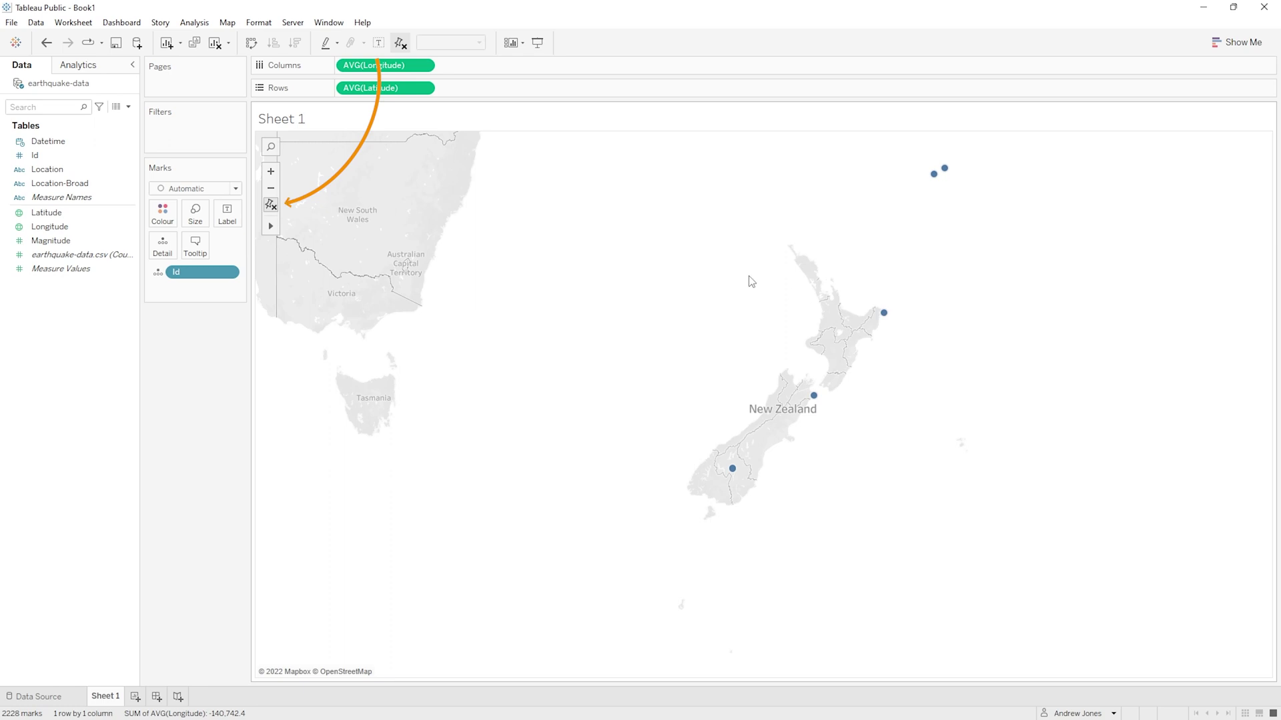
- Reset the map to the full world view of all 2228 earthquakes
left_click(271, 205)
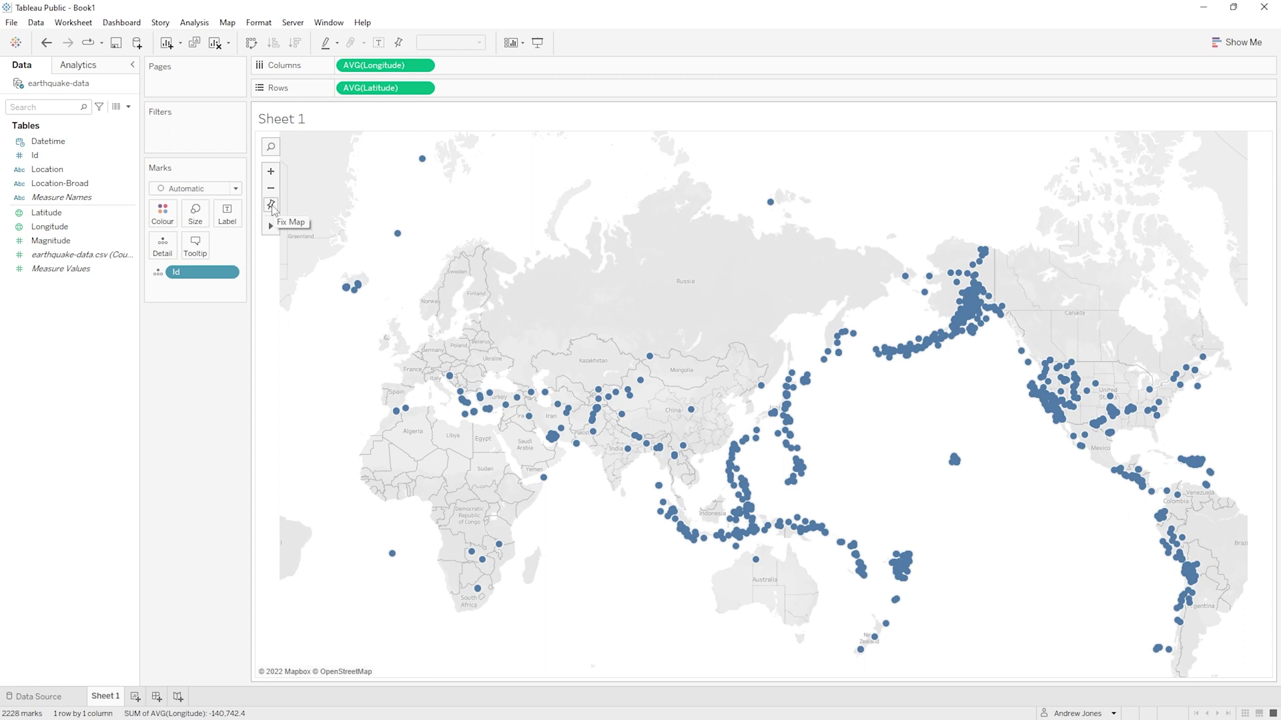
- Rectangle-select the earthquake marks around Hawaii, zoom in to inspect, then reset to the world map
mouse_move(271, 225)
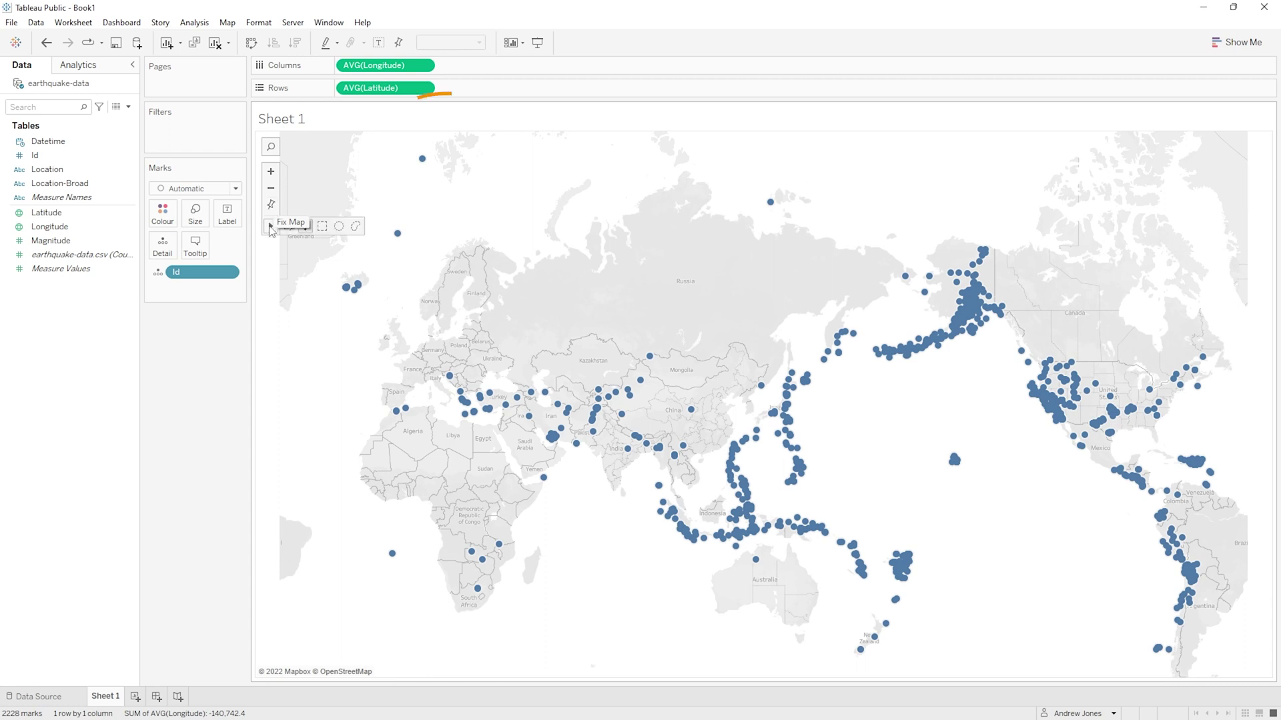
left_click(323, 227)
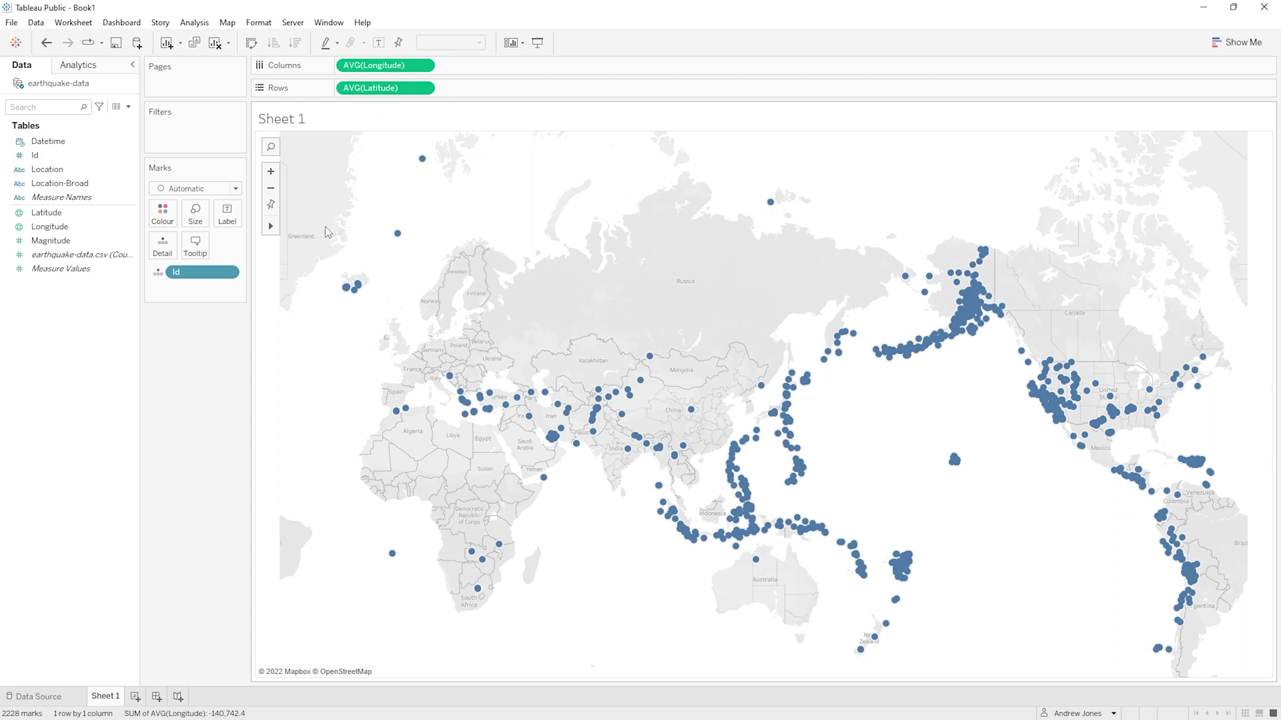
left_click_drag(888, 417, 1007, 499)
scroll(954, 467, "up", 5)
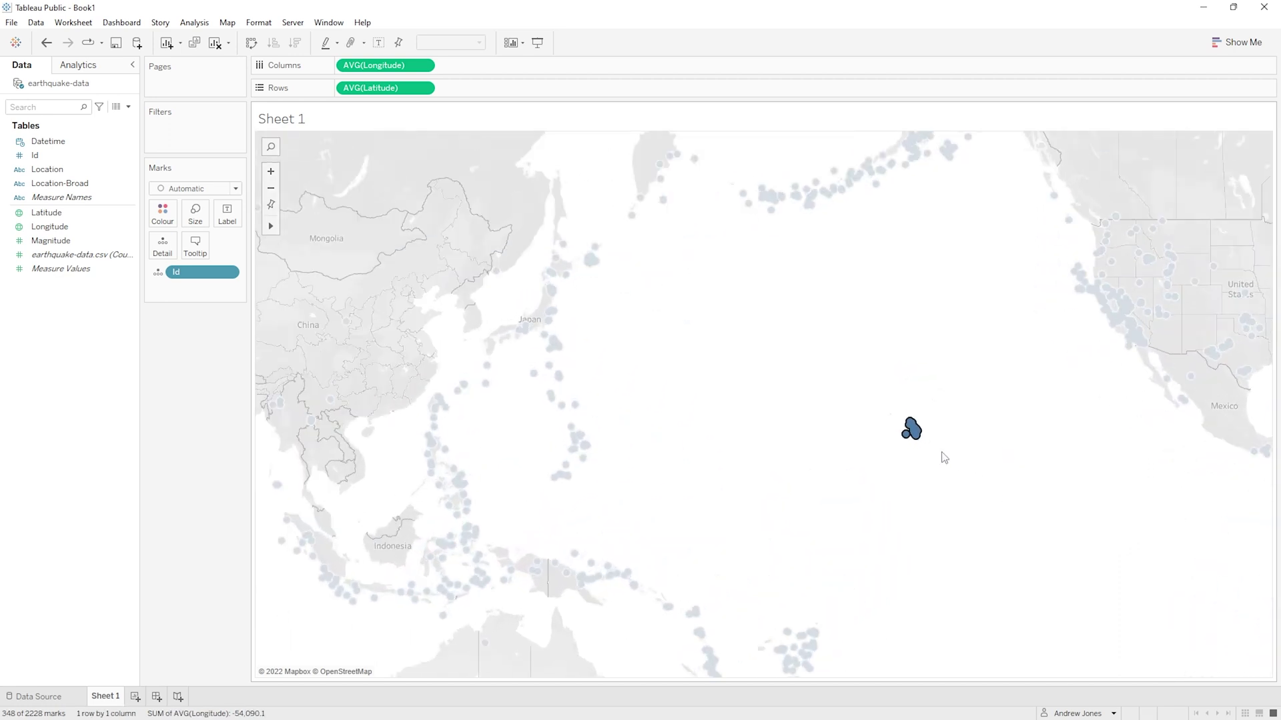
scroll(938, 453, "up", 4)
left_click_drag(909, 411, 626, 234)
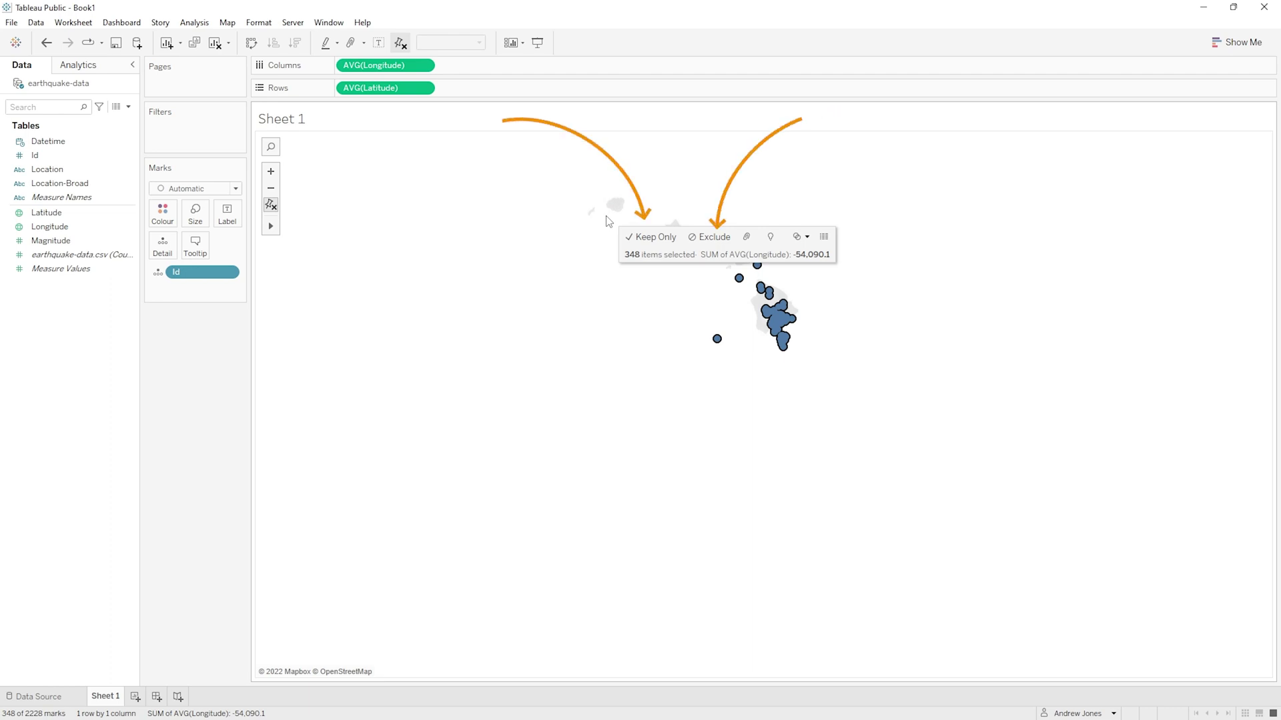
left_click(271, 205)
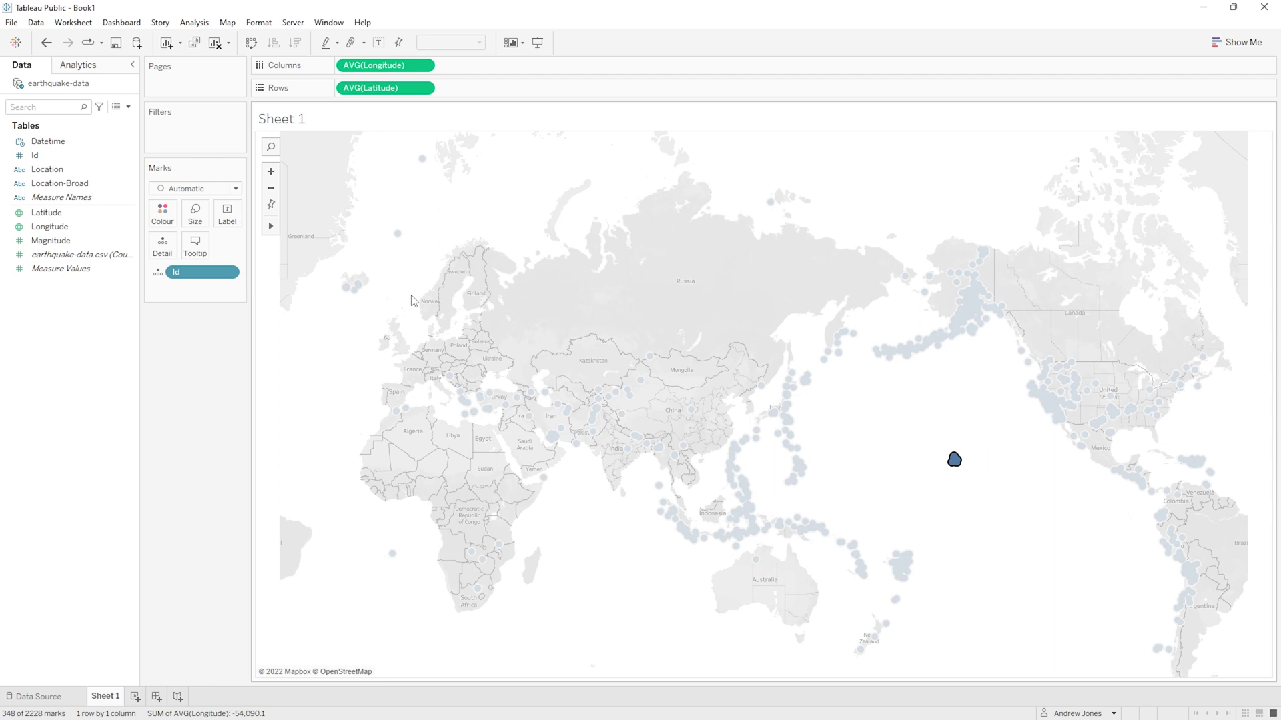
- Deselect the Hawaii marks so all 2228 dots appear in full colour
left_click(414, 289)
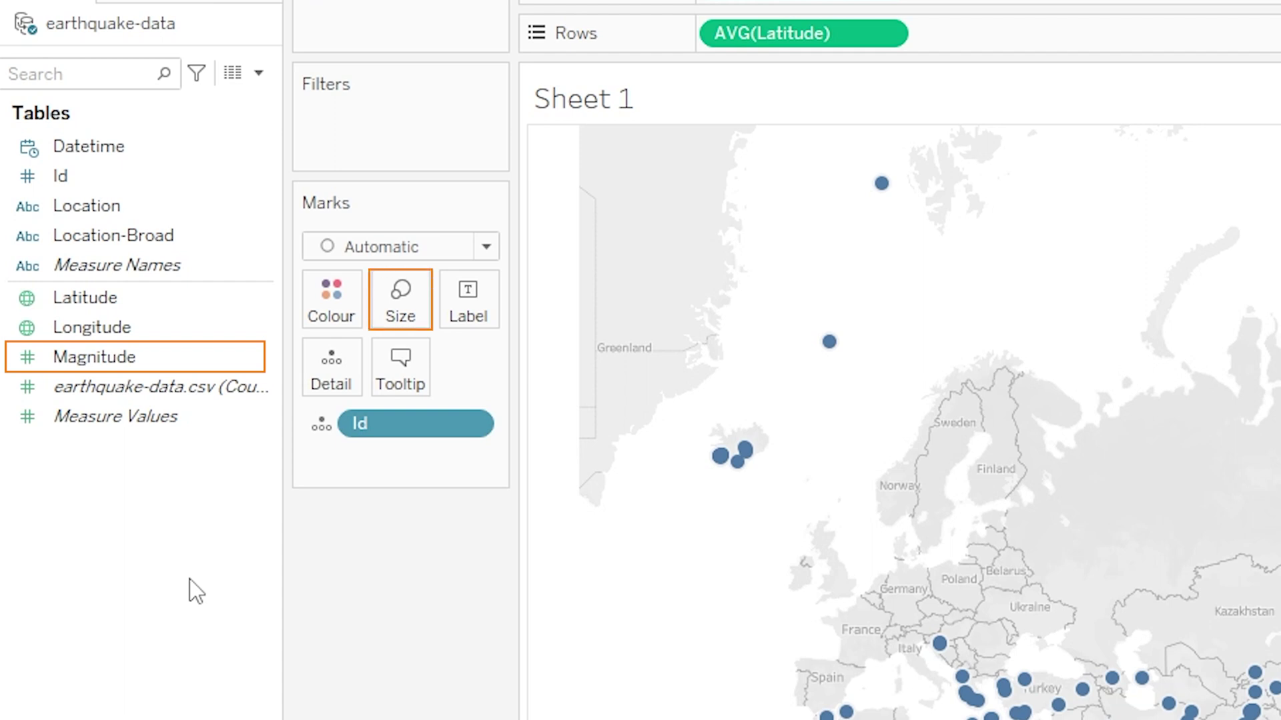
- Put Magnitude on Size so dots scale by SUM(Magnitude), legend 5 to 129
left_click_drag(100, 359, 400, 317)
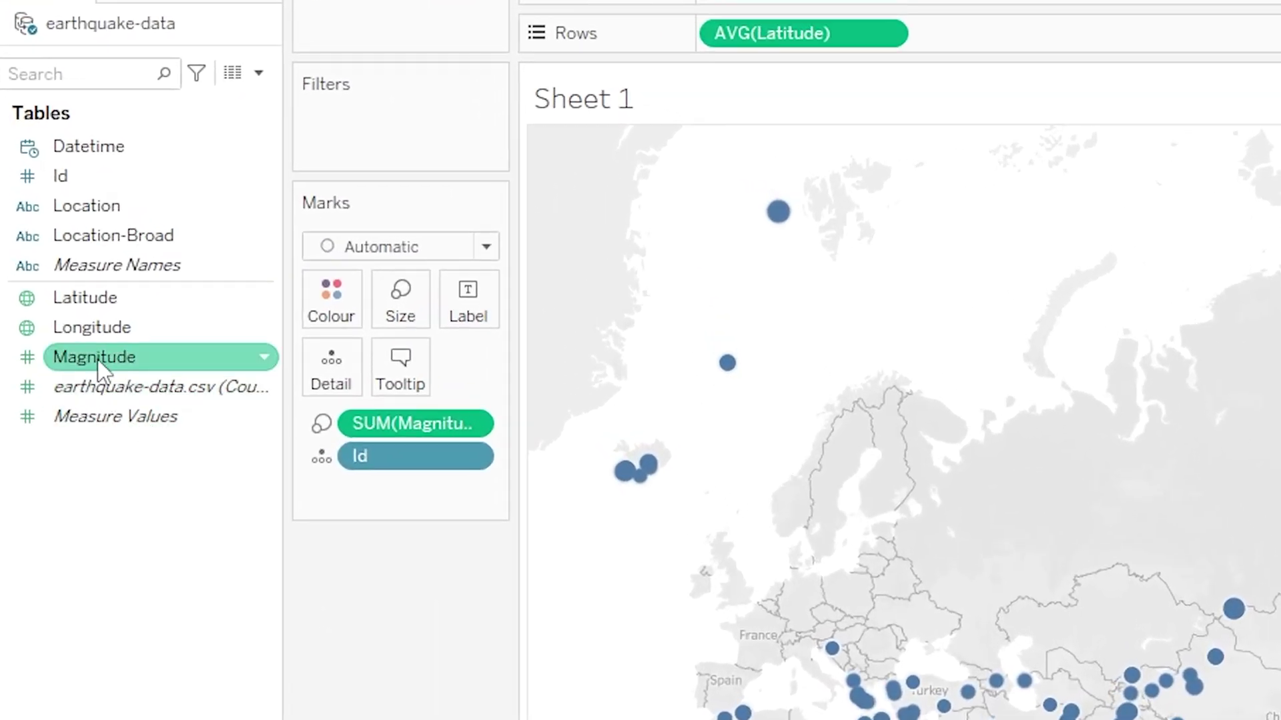
- Put Magnitude on Colour, giving the dots a blue gradient from 5 to 129
mouse_move(97, 359)
left_mouse_down()
mouse_move(144, 371)
mouse_move(284, 361)
mouse_move(318, 310)
left_mouse_up()
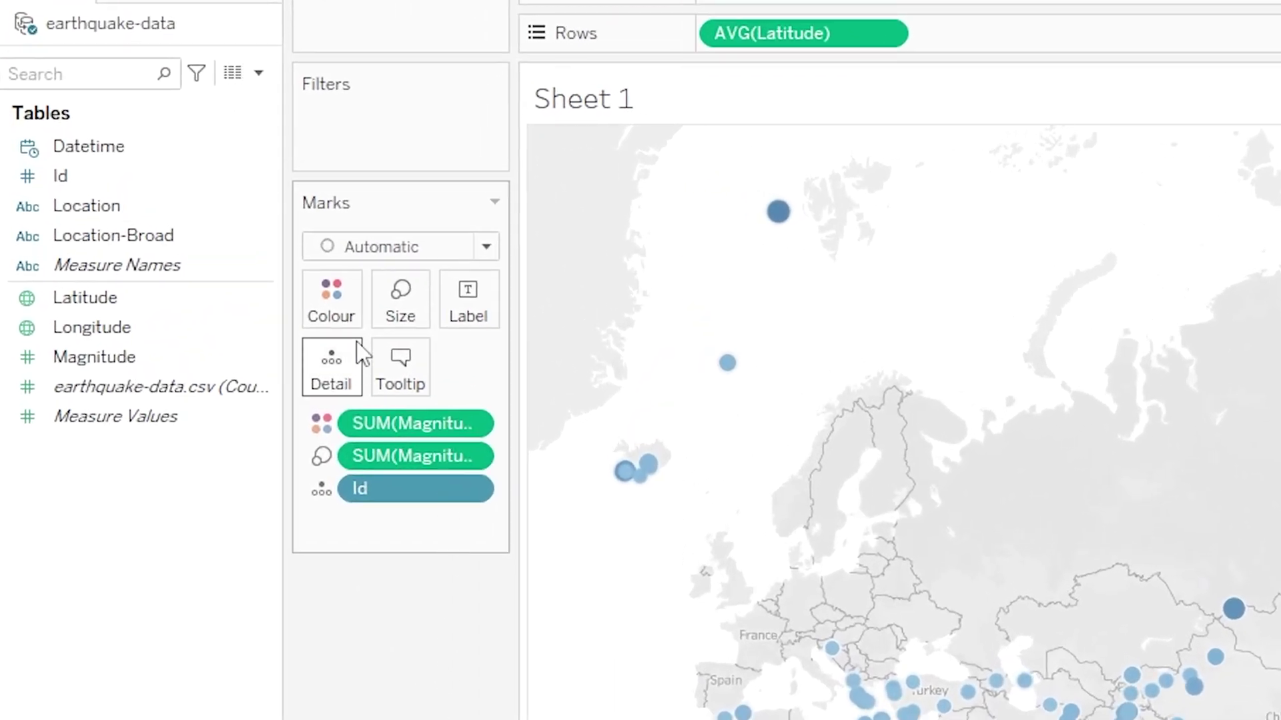
- Open the Edit Colours dialog for Magnitude from the Marks card's Colour options
left_click(352, 319)
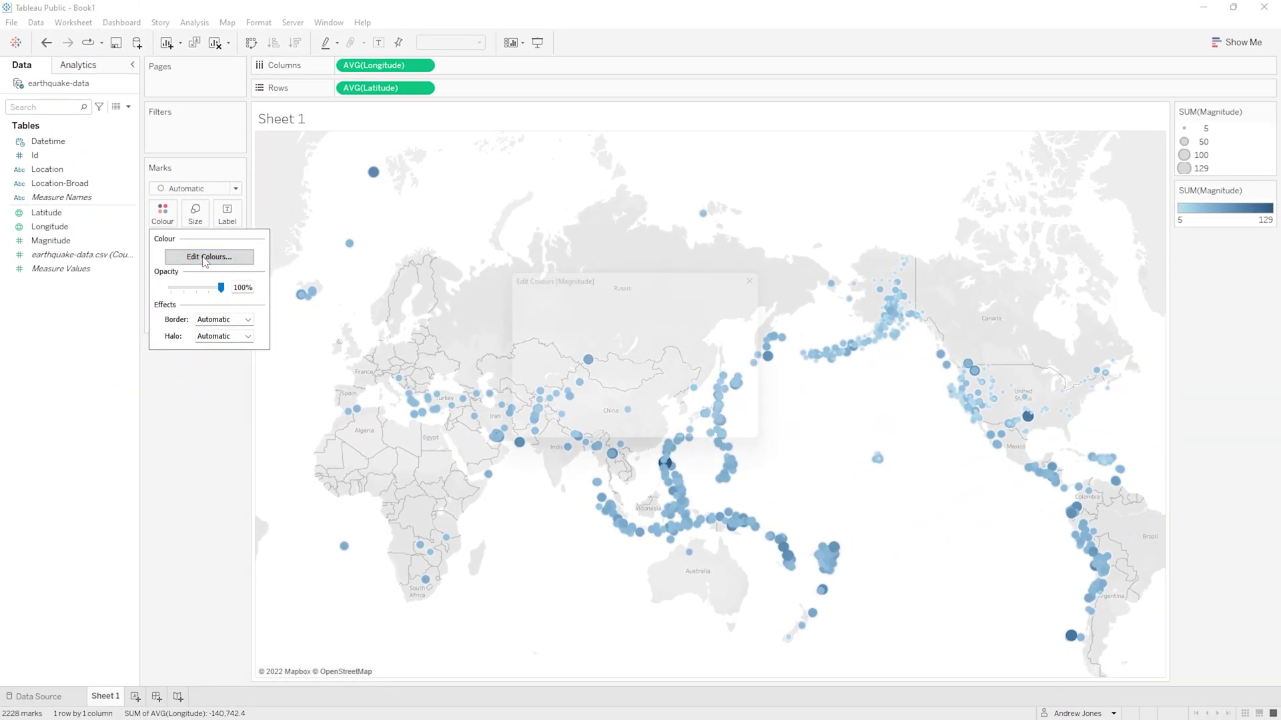
left_click(258, 289)
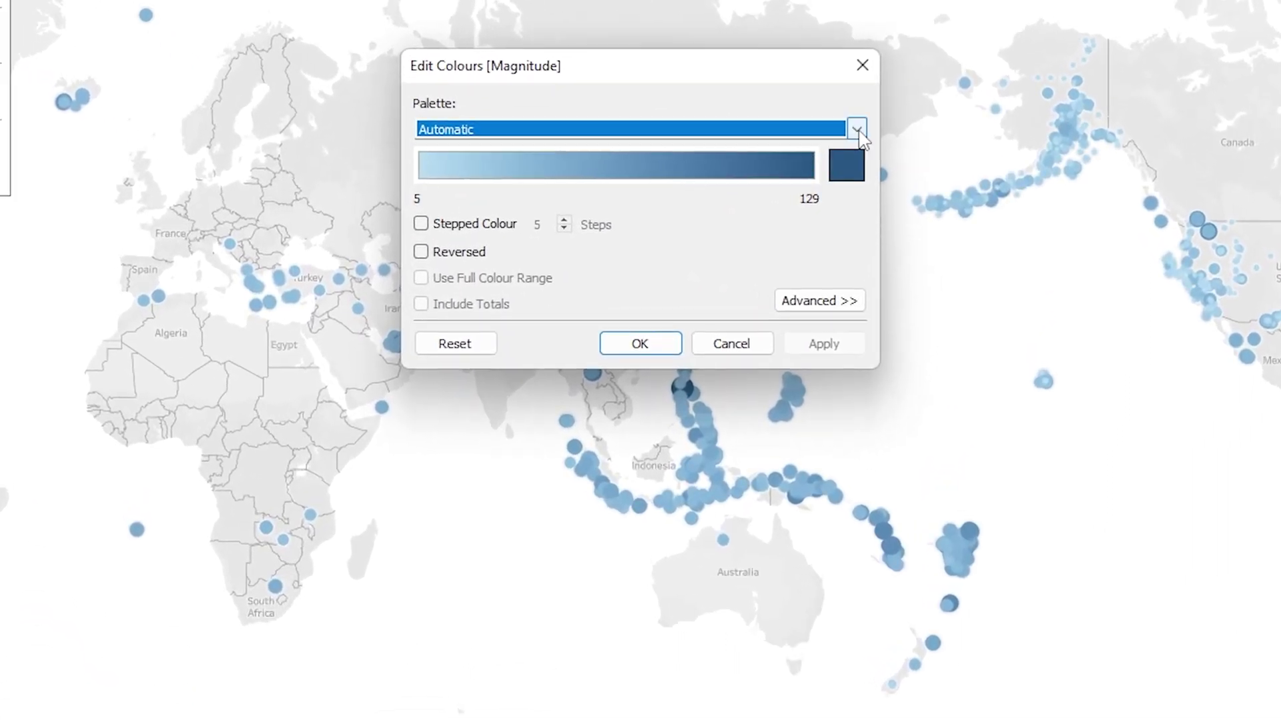
- Apply the reversed Red-Green-Gold Diverging palette to the Magnitude colours, green low and red high
left_click(858, 130)
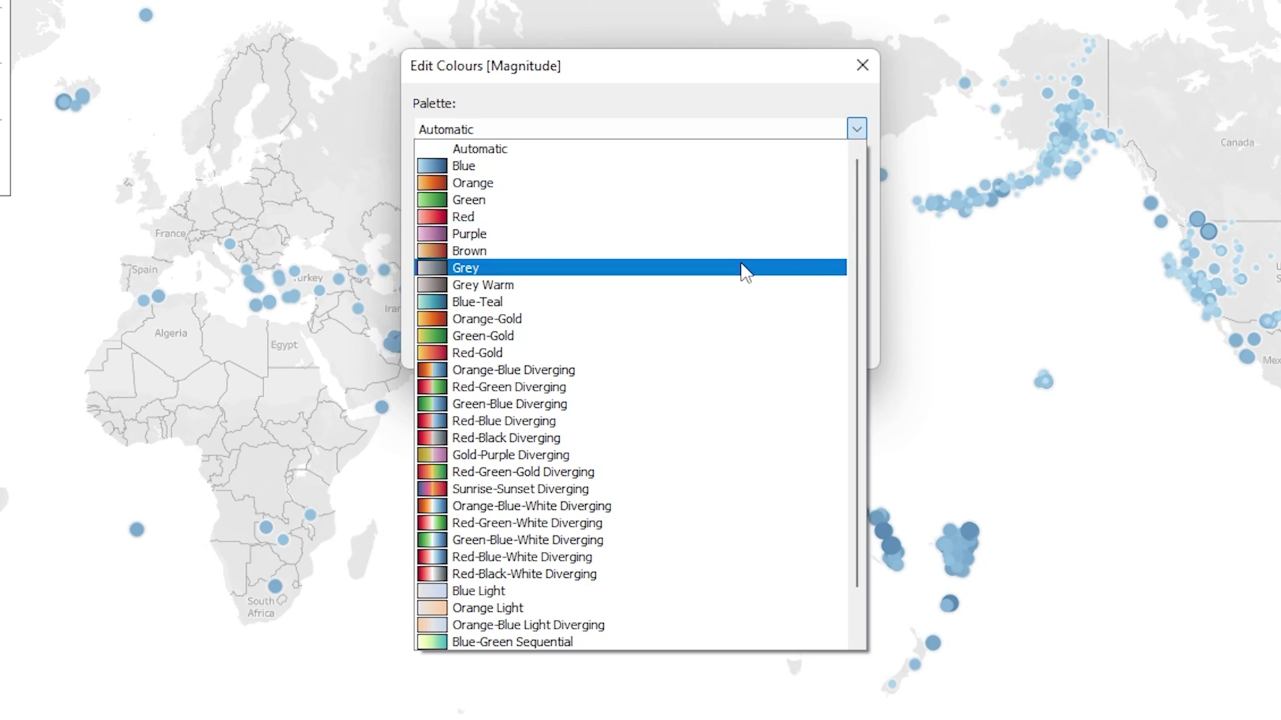
left_click(699, 479)
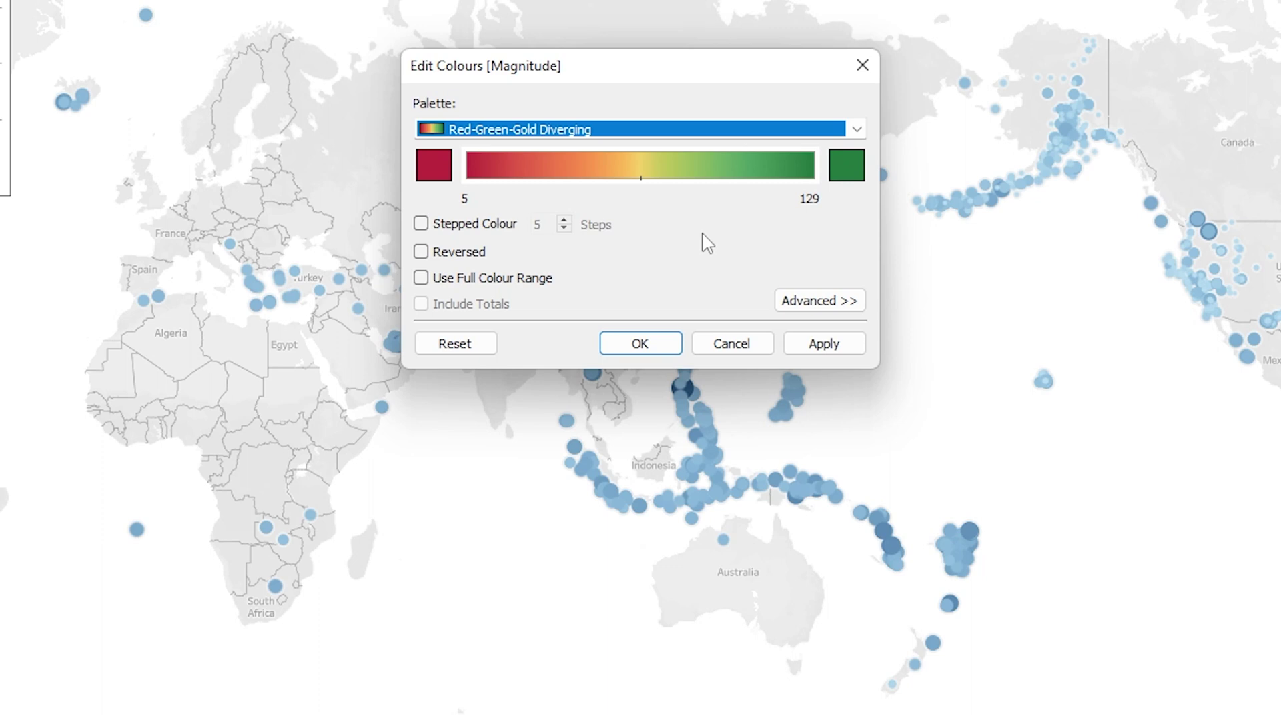
left_click(422, 253)
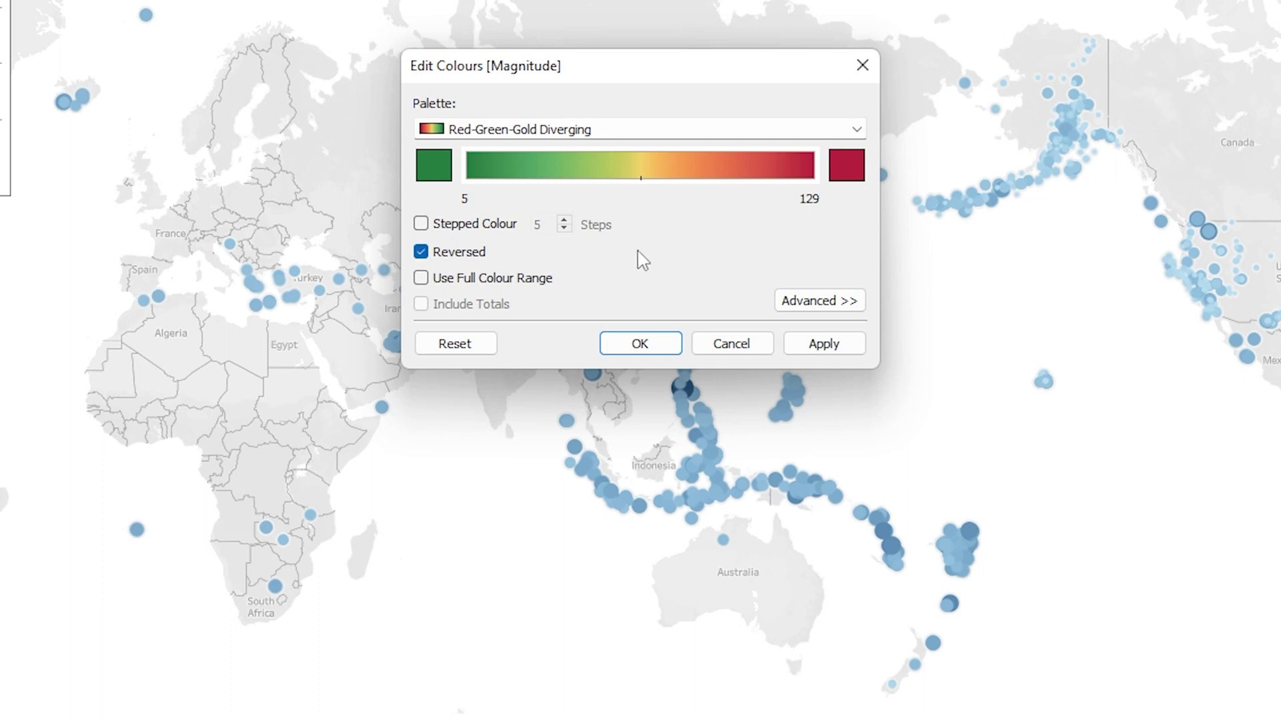
left_click(832, 344)
left_click(650, 348)
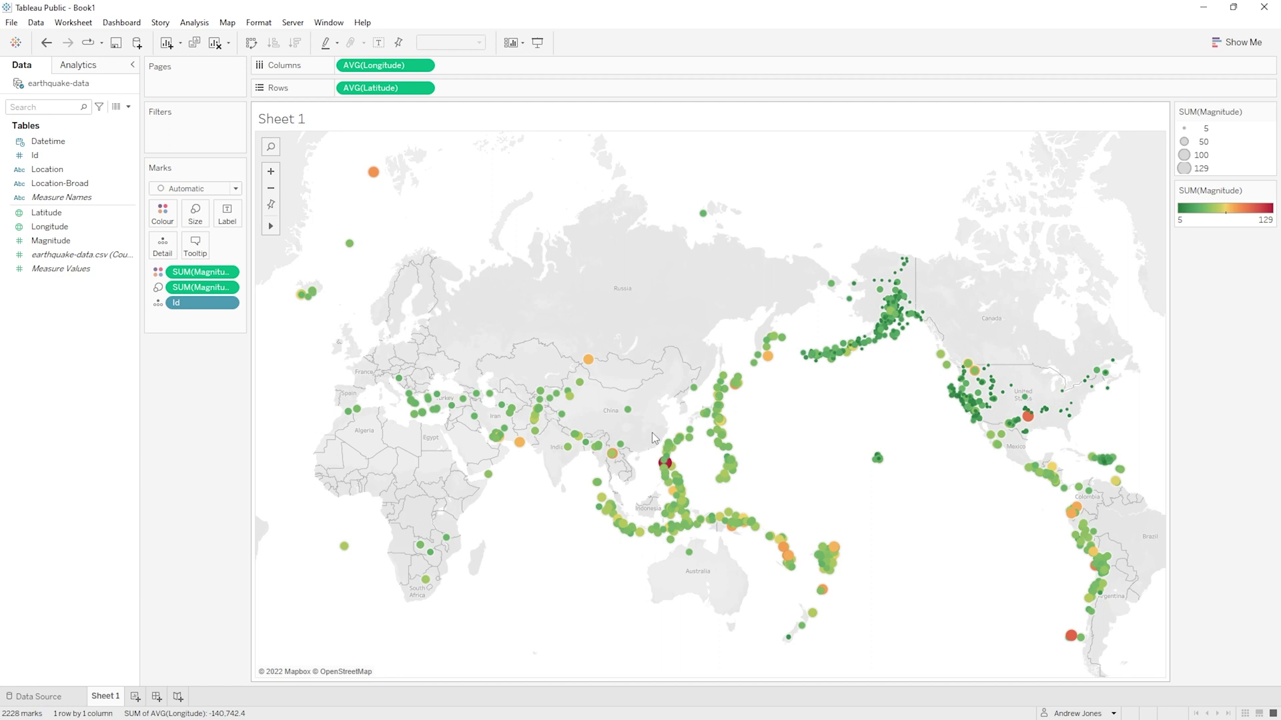
mouse_move(671, 469)
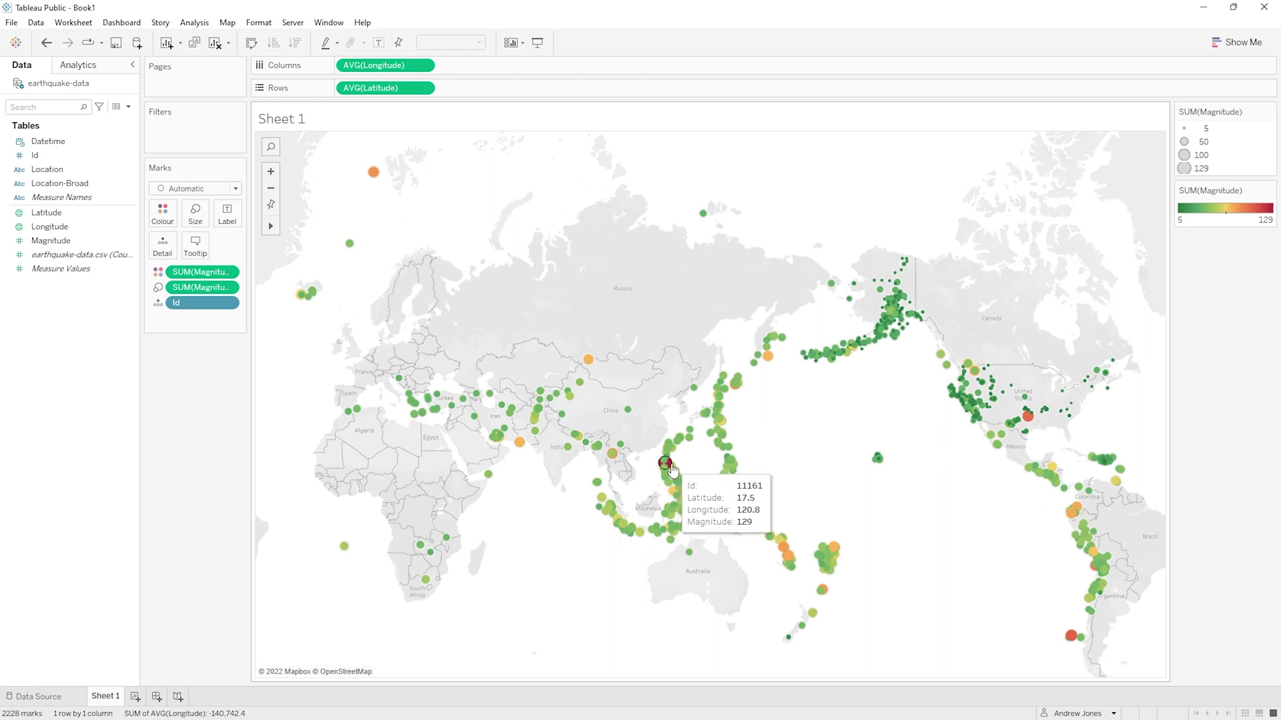
scroll(671, 468, "up", 3)
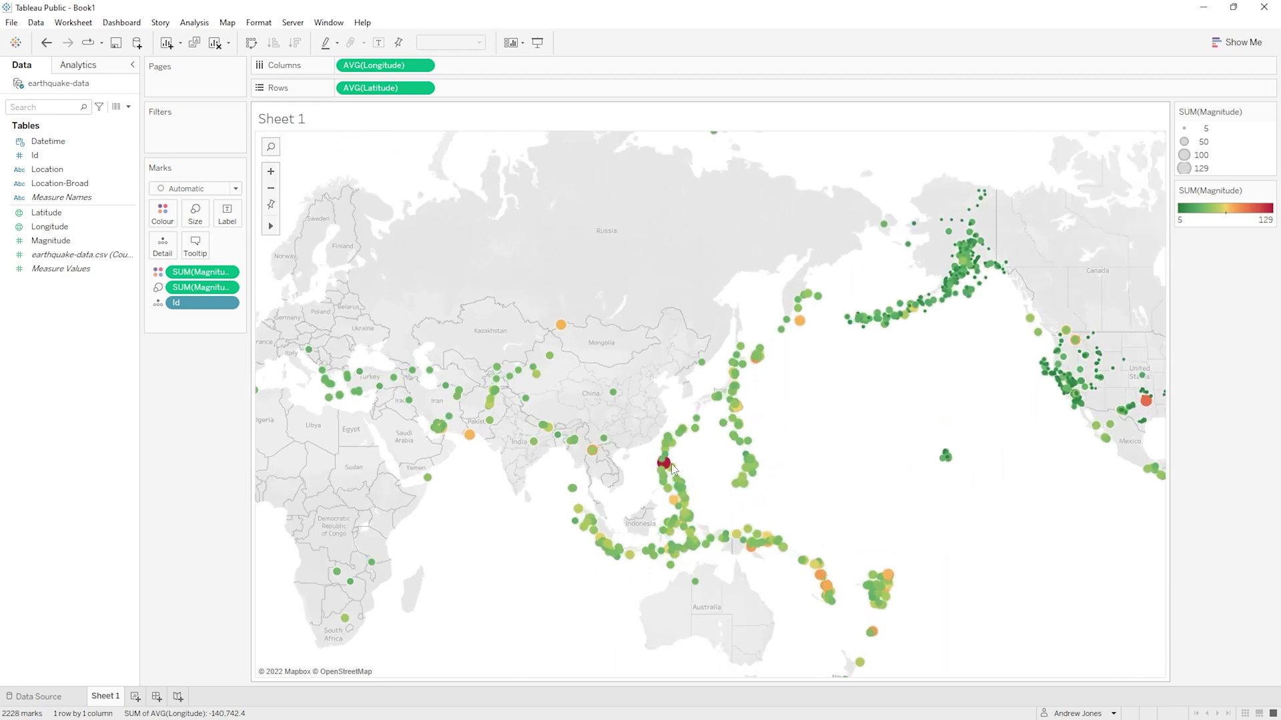
scroll(671, 468, "up", 5)
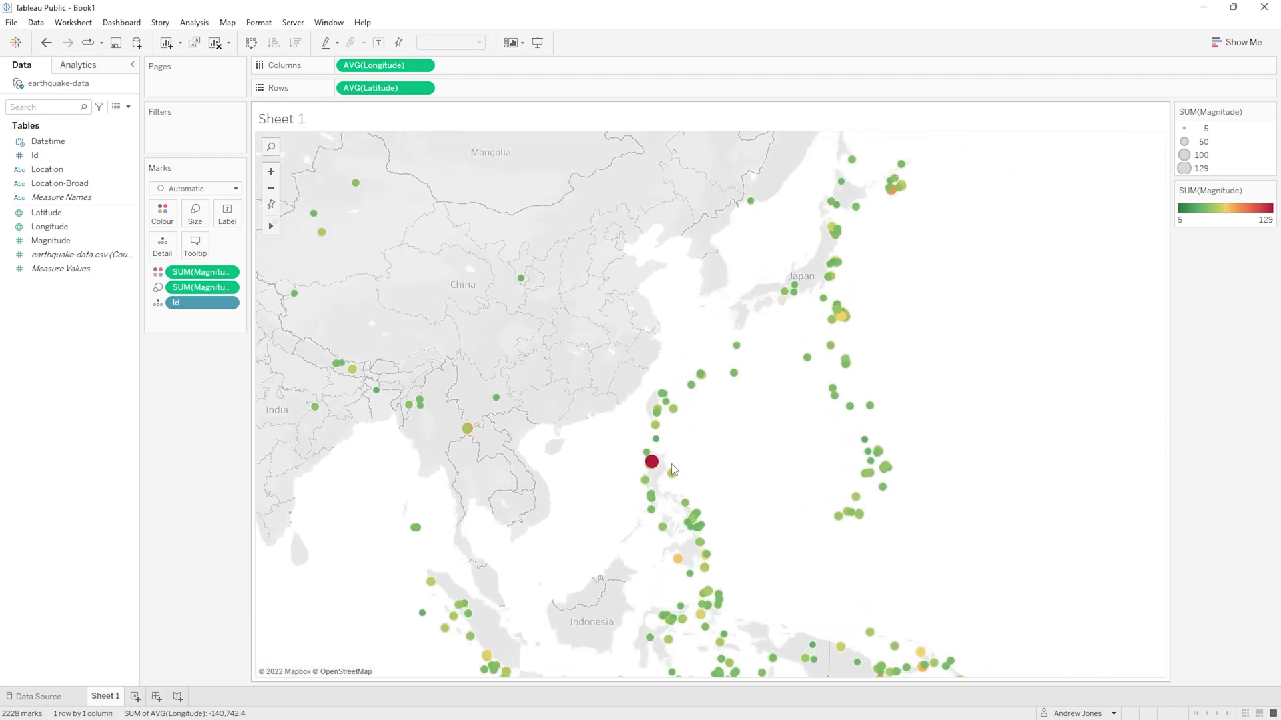
scroll(674, 469, "up", 3)
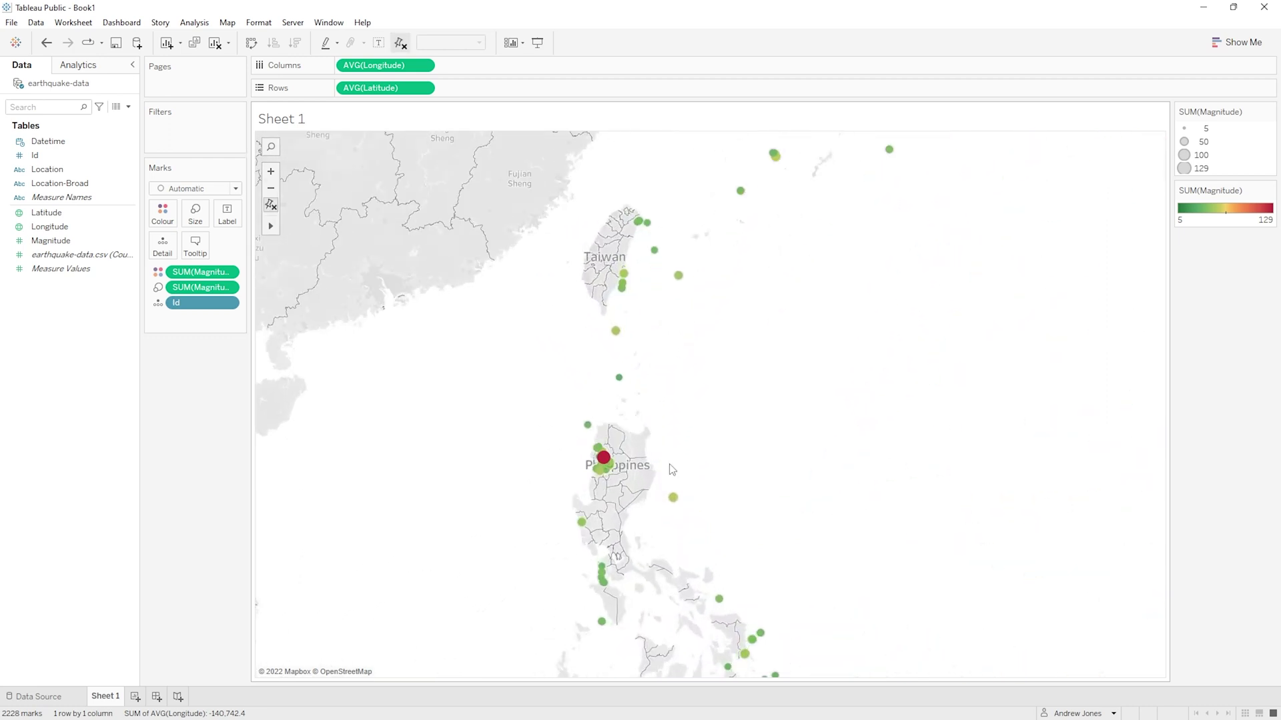
mouse_move(609, 467)
scroll(731, 431, "up", 1)
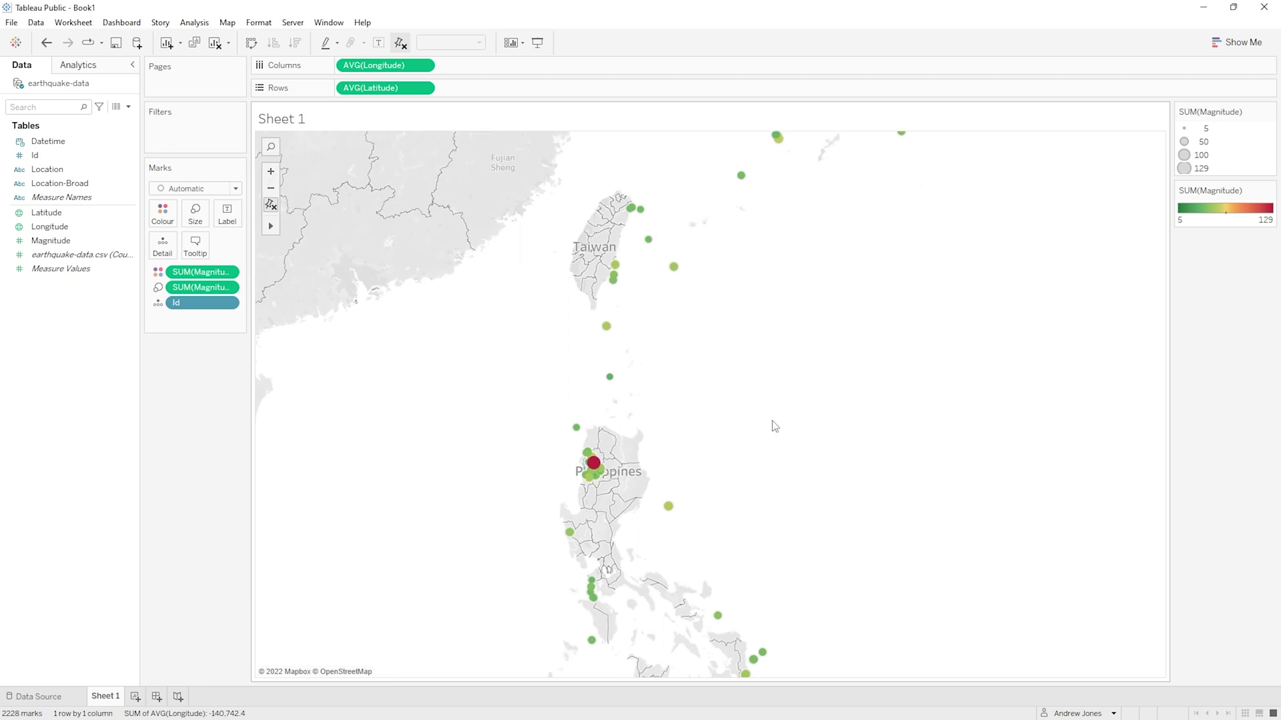
scroll(773, 422, "down", 3)
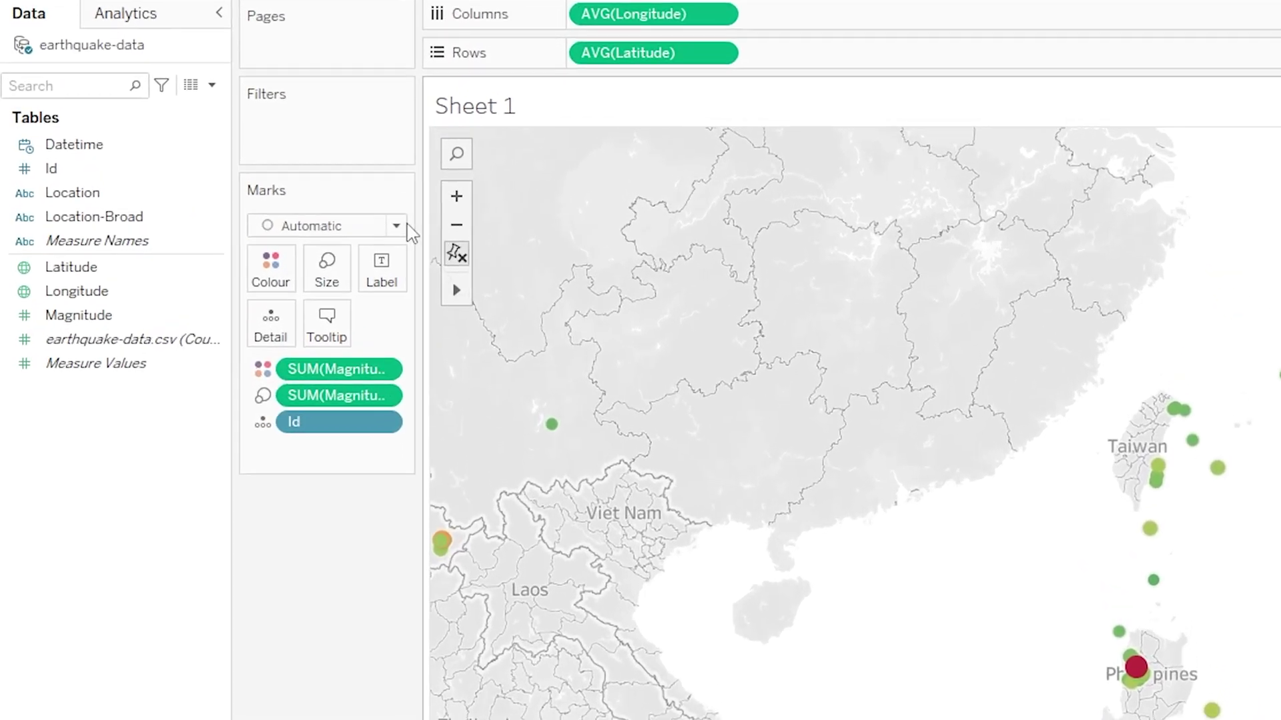
- Drag the Location field onto the Tooltip shelf of the Marks card
left_click(83, 172)
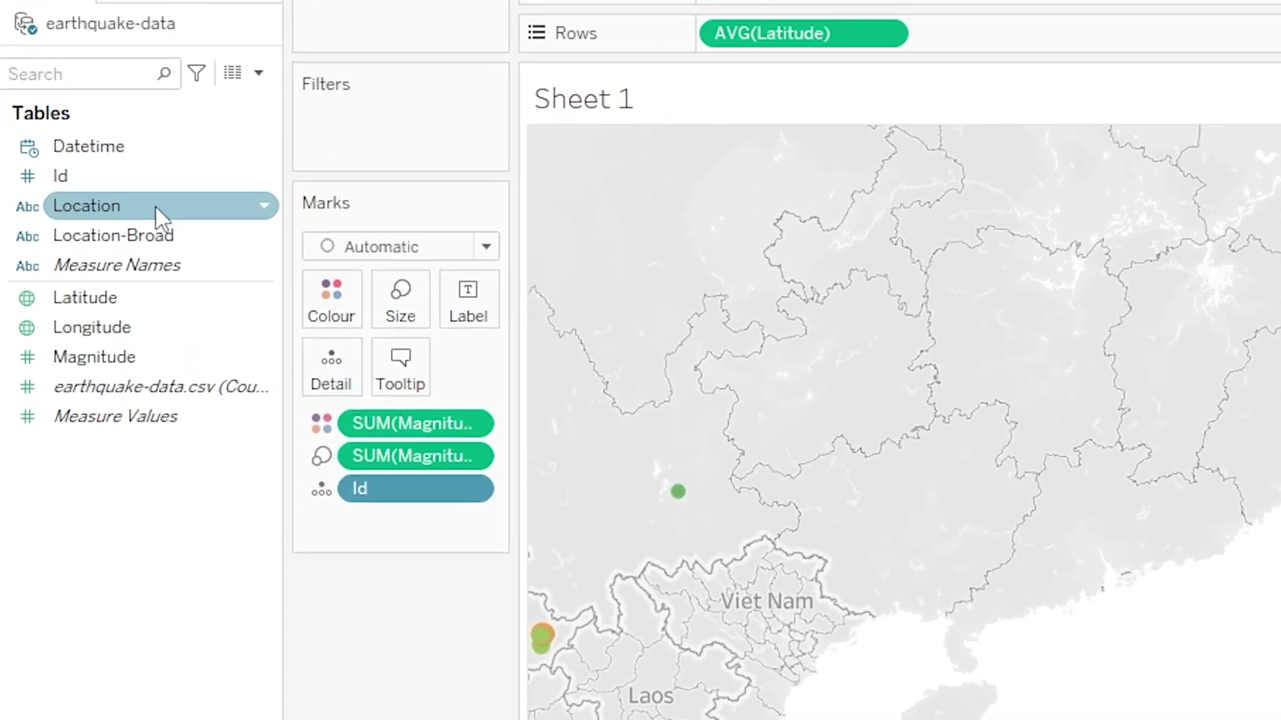
left_click_drag(154, 206, 406, 379)
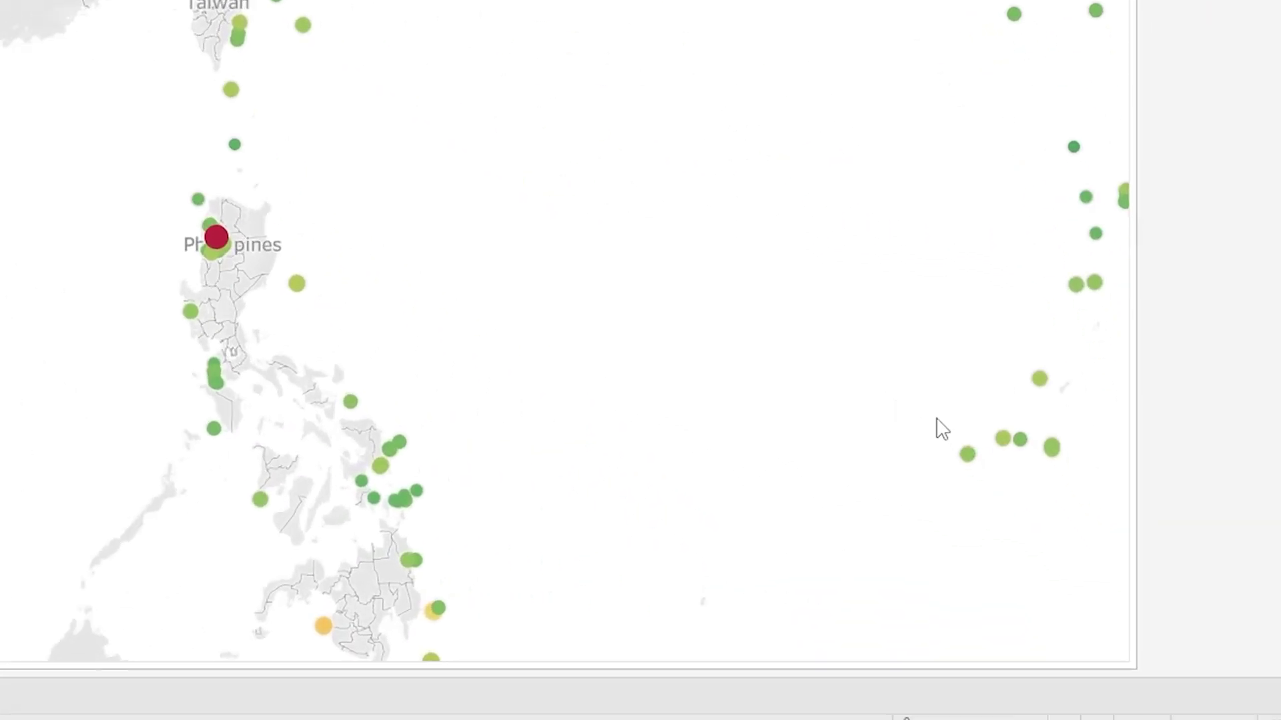
mouse_move(1068, 553)
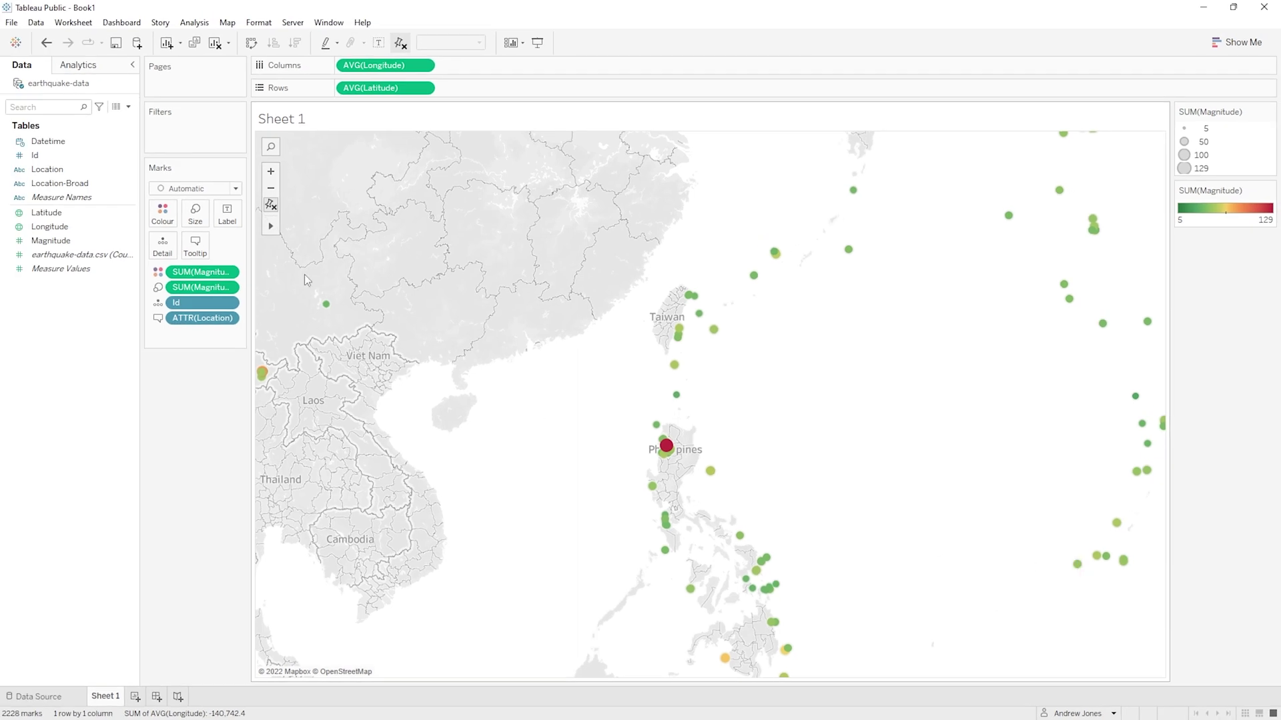
- Open the Edit Tooltip dialog from the Marks card's Tooltip button
left_click(196, 251)
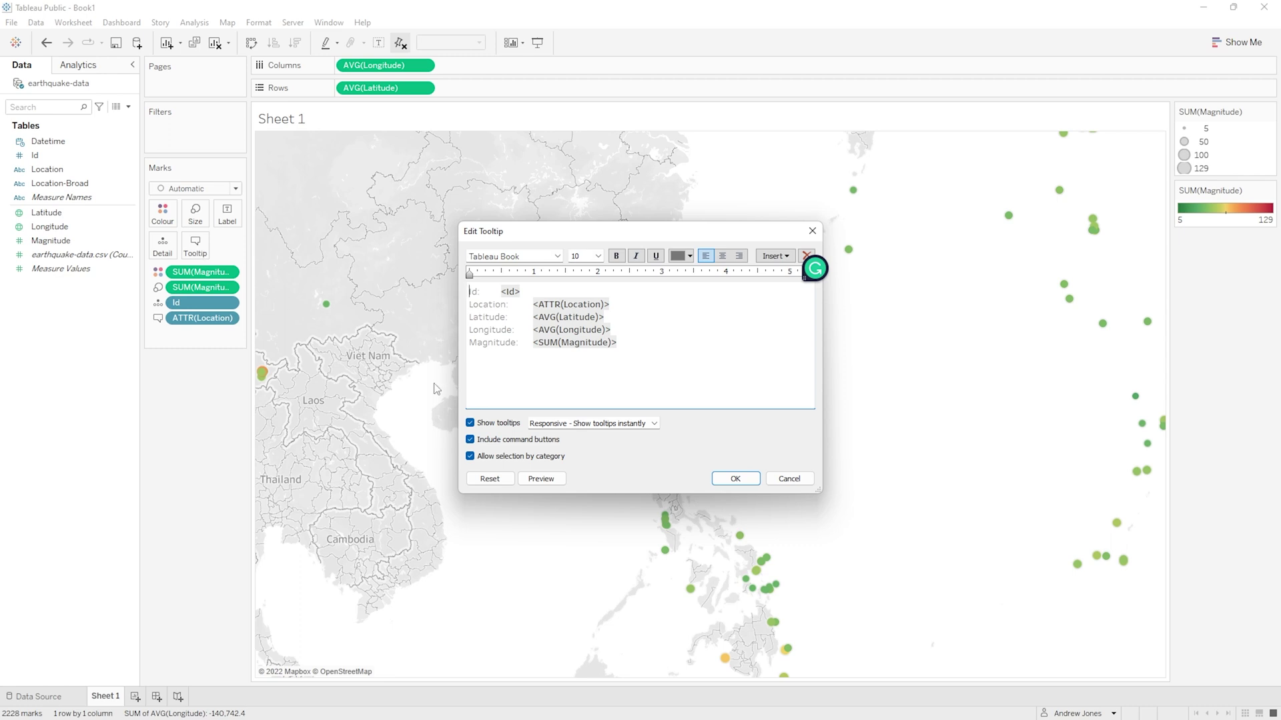
- Cancel the Edit Tooltip dialog, leaving the tooltip text unchanged
left_click(782, 479)
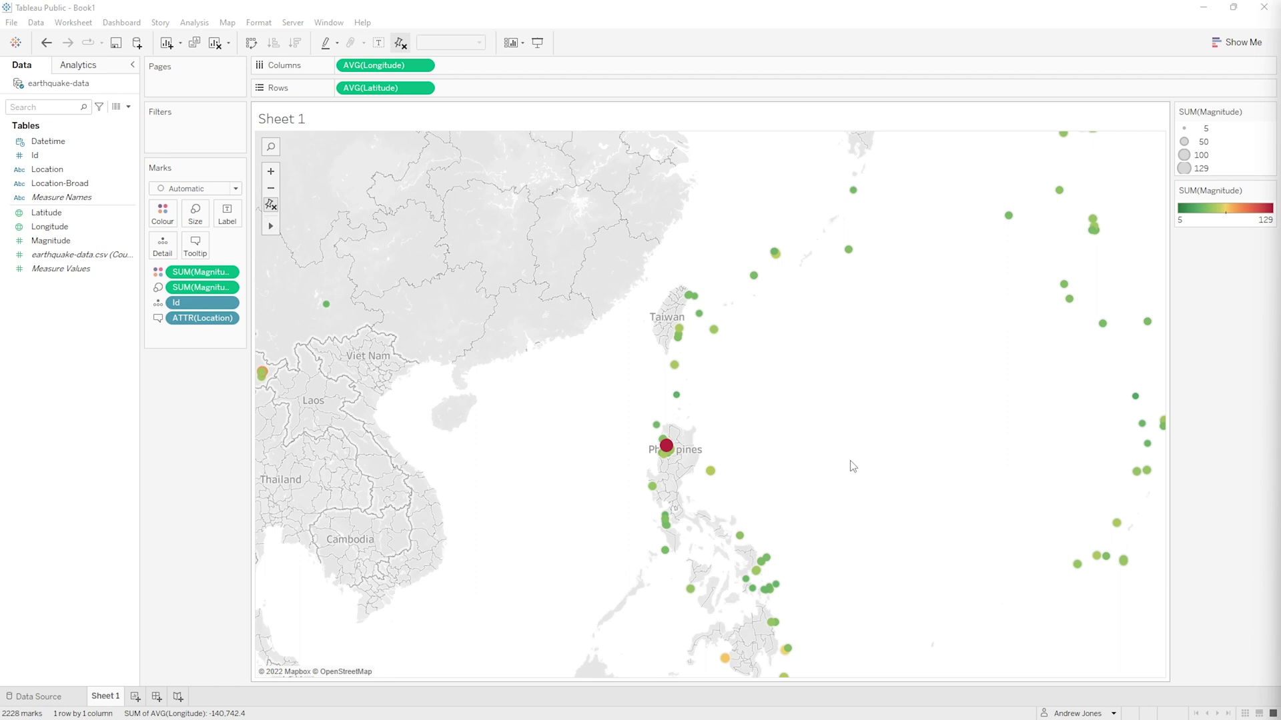
- Choose File > Save to Tableau Public As for the Book1 workbook
left_click(12, 24)
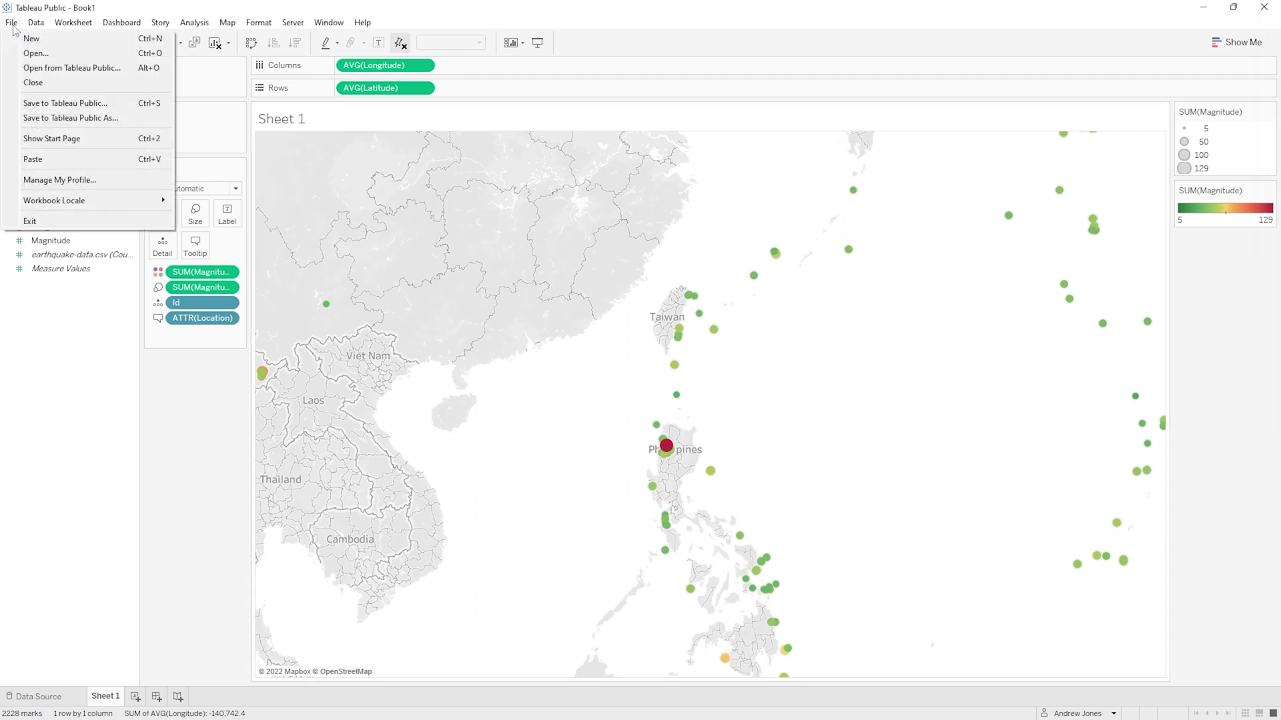
left_click(70, 119)
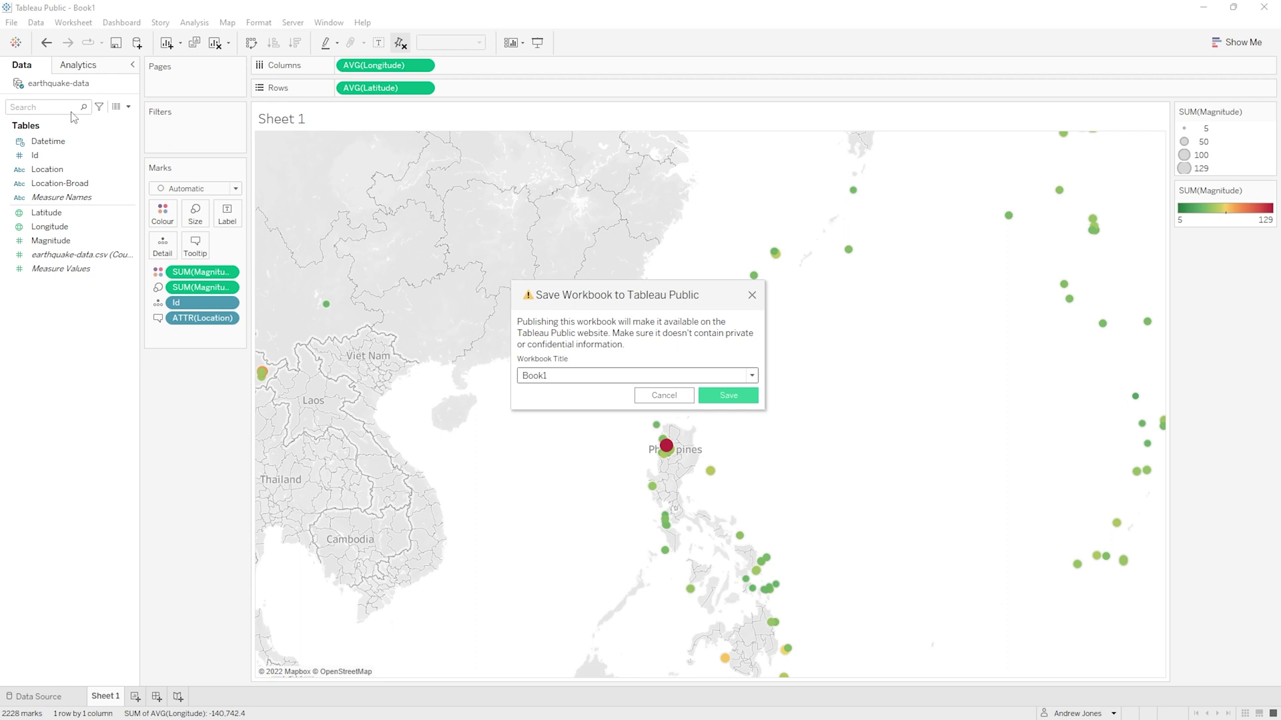
- Replace the workbook title Book1 with 'DSI Earthquake Dashboard' and save it to Tableau Public
key("BackSpace")
key("BackSpace")
key("BackSpace")
key("BackSpace")
key("BackSpace")
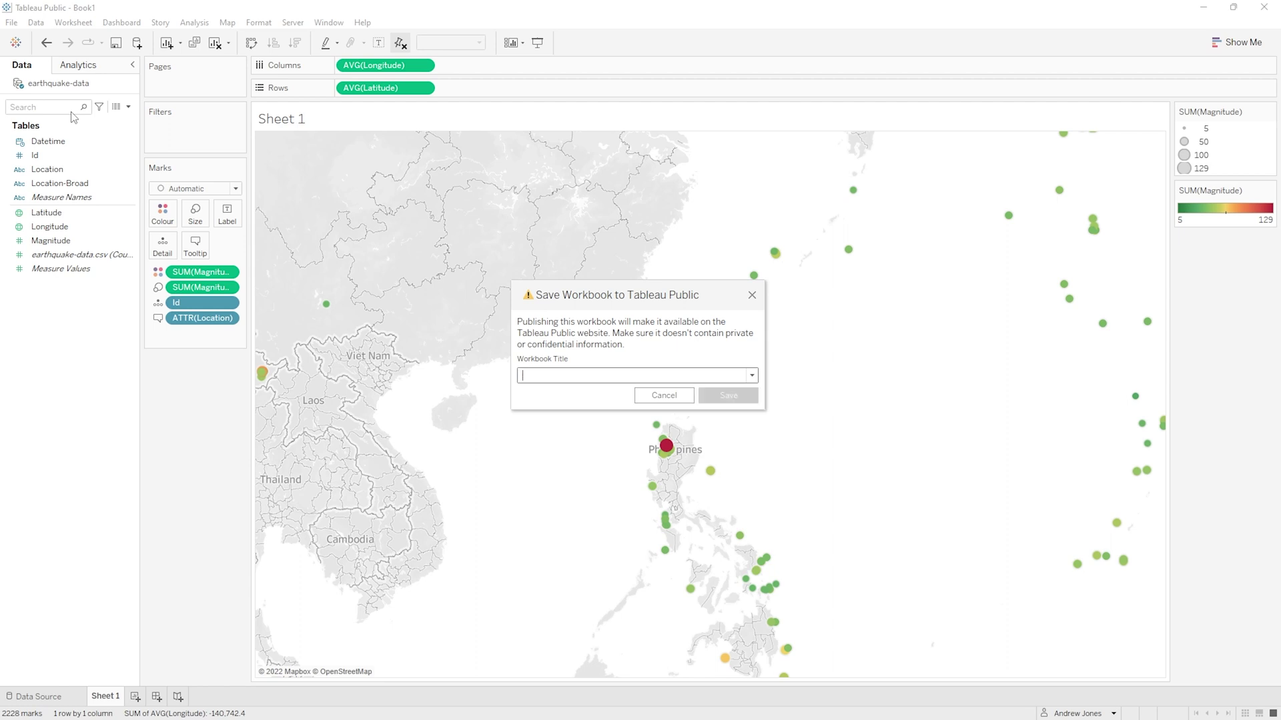
type("DSI Earthquake Dashboard")
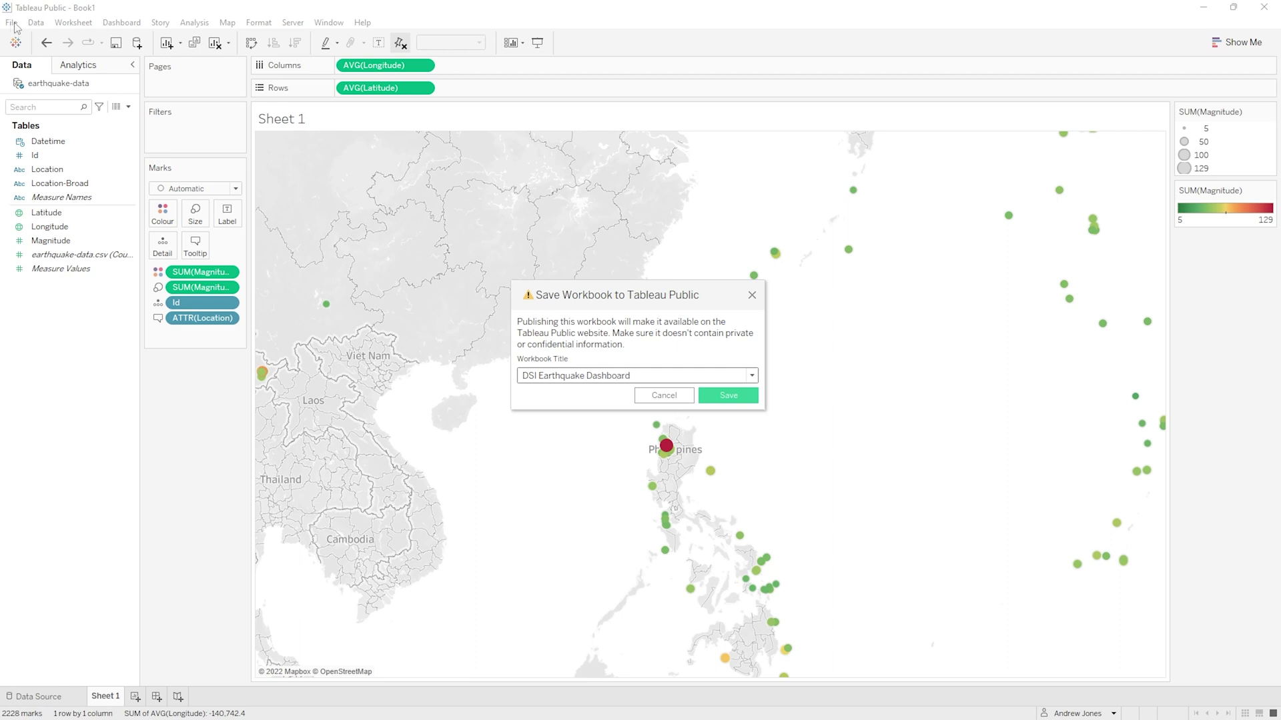
left_click(717, 395)
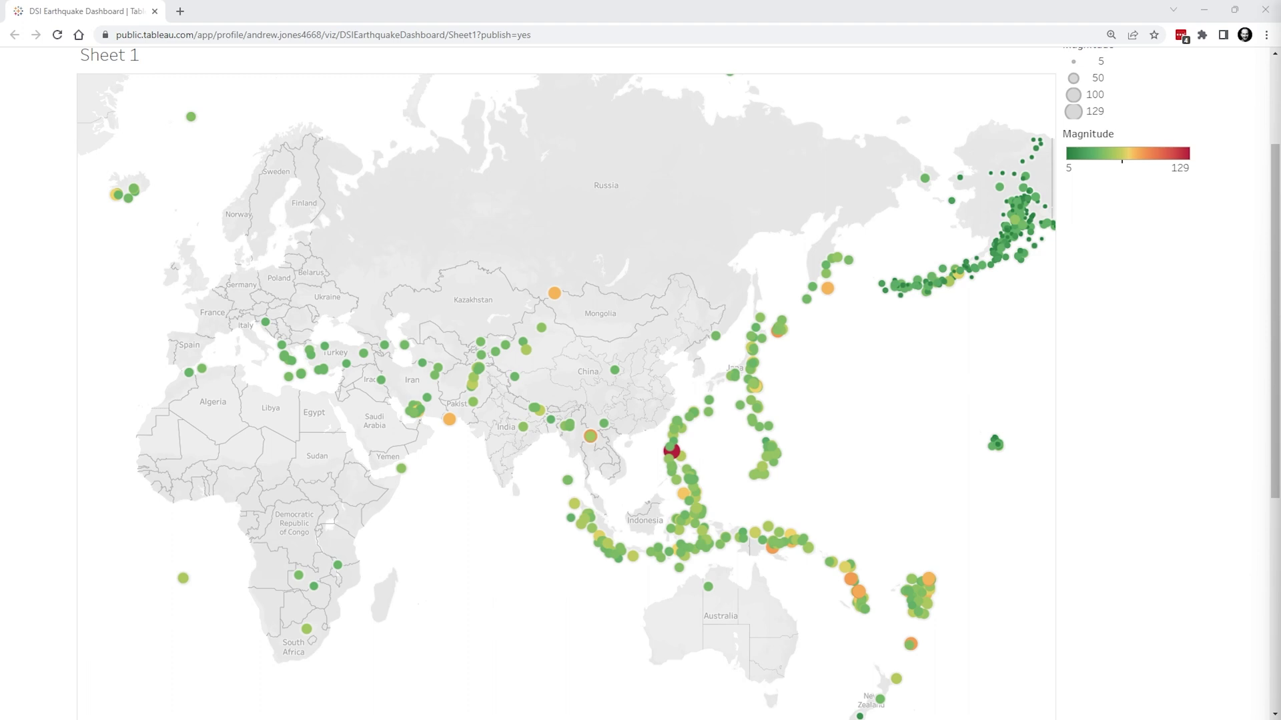
- Zoom out on the published viz and check the Taiwan quake's tooltip: Latitude 22.8, Longitude 121.4, Magnitude 42
scroll(673, 353, "down", 2)
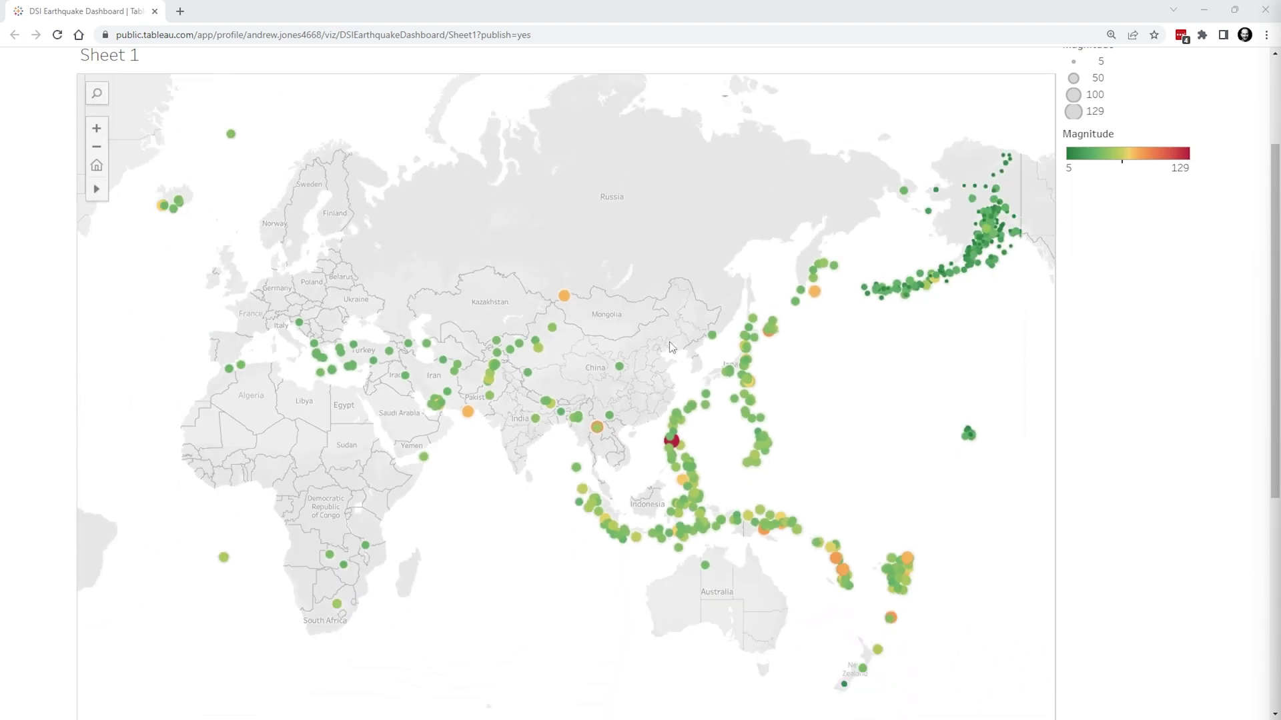
scroll(673, 354, "down", 1)
mouse_move(675, 409)
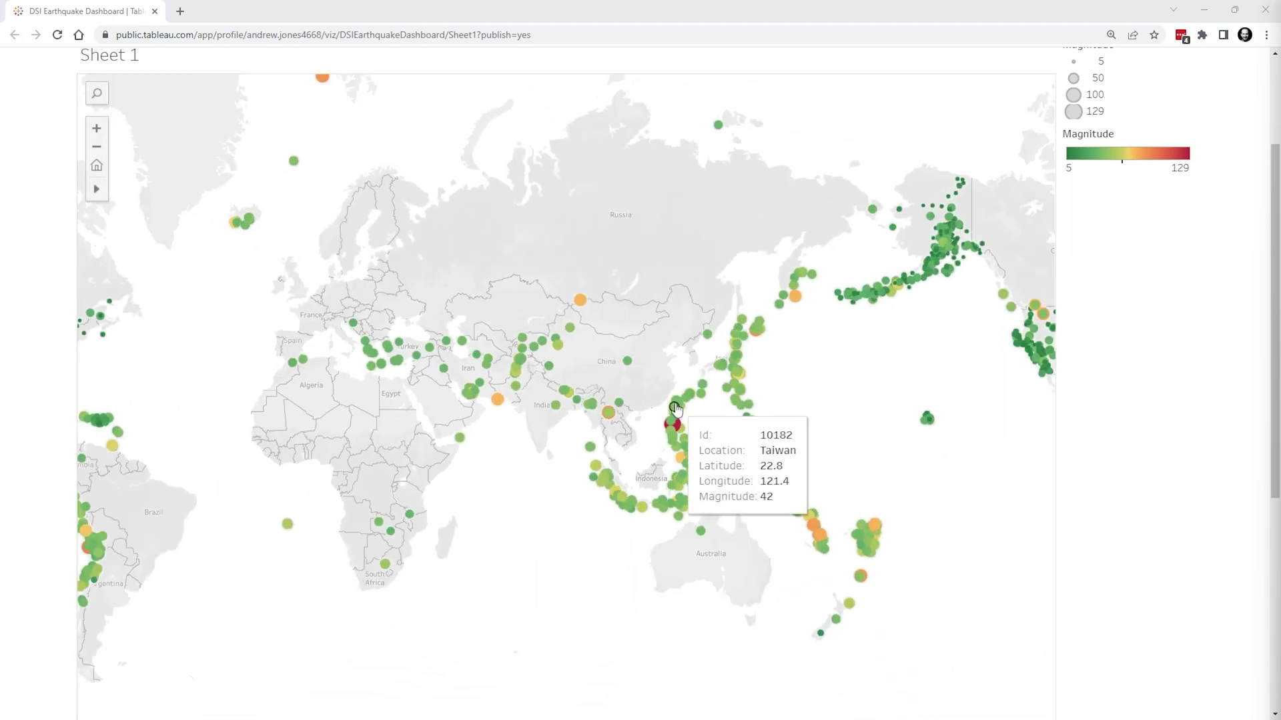